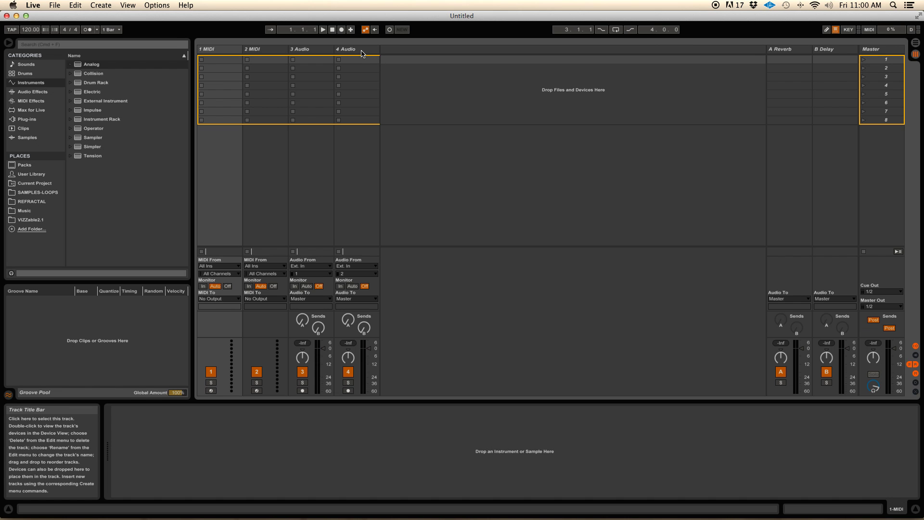
Step: Delete both audio tracks and the second MIDI track, keeping only the first MIDI track
click(363, 49)
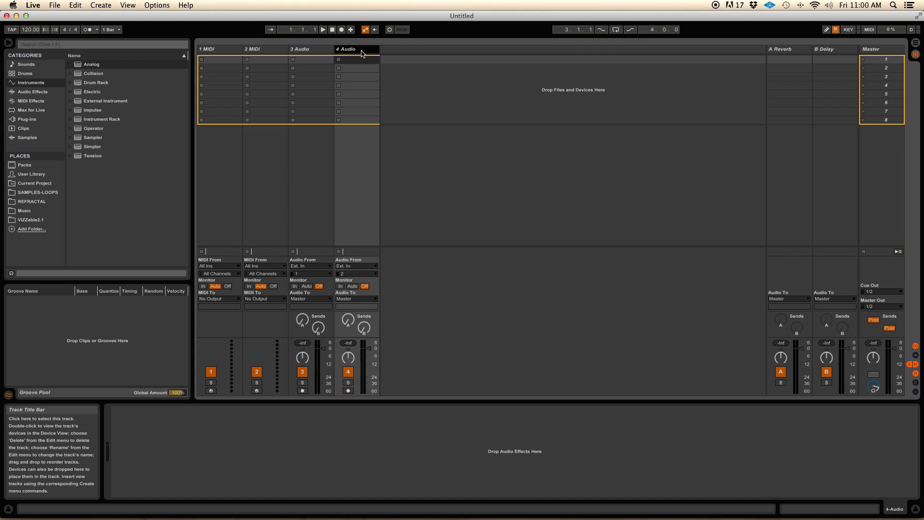
key(Delete)
key(Delete)
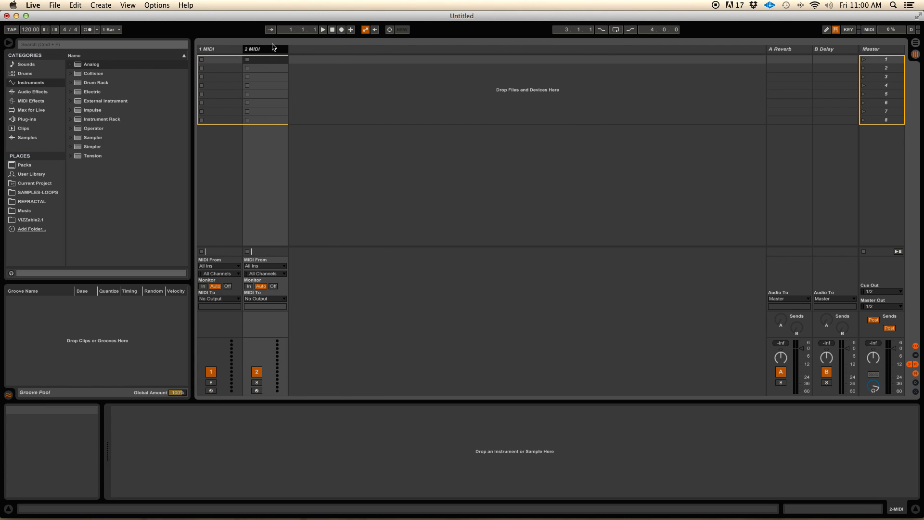
key(Delete)
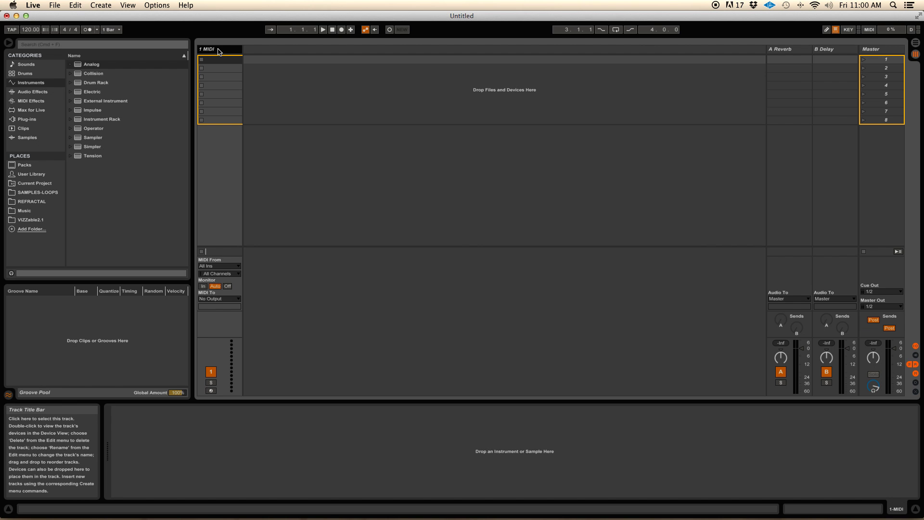
Step: Load an empty Instrument Rack on the MIDI track and show its chain list with the Chain zone editor
drag(103, 122, 212, 48)
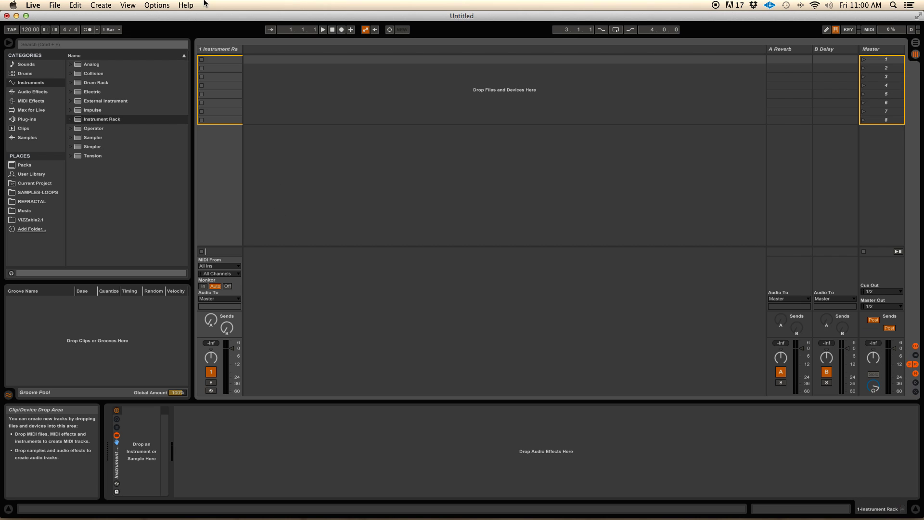
click(116, 427)
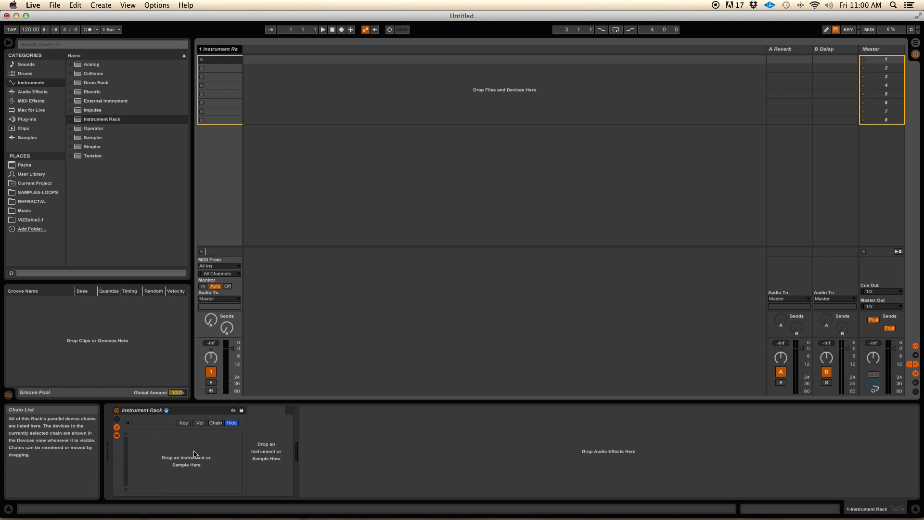
click(216, 423)
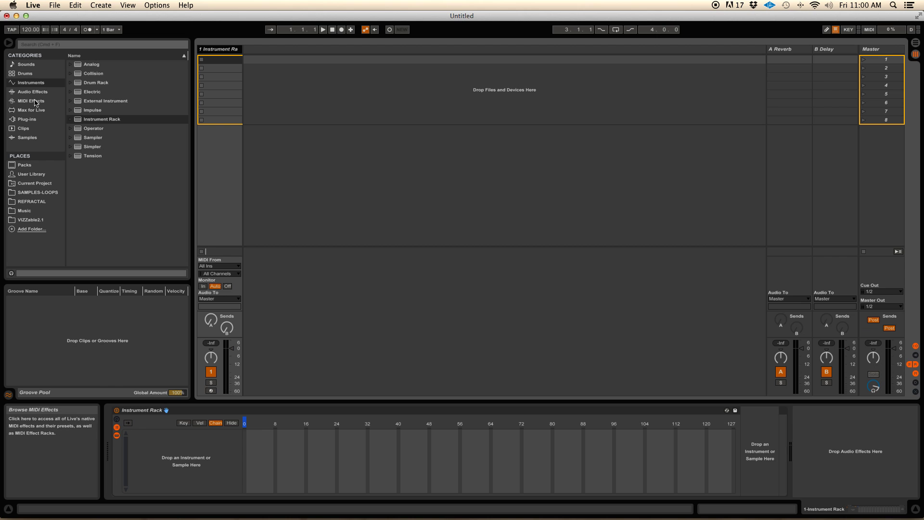
Step: Load the Audio Damage Tattoo VST on a new track and move that track before the Instrument Rack track
click(28, 119)
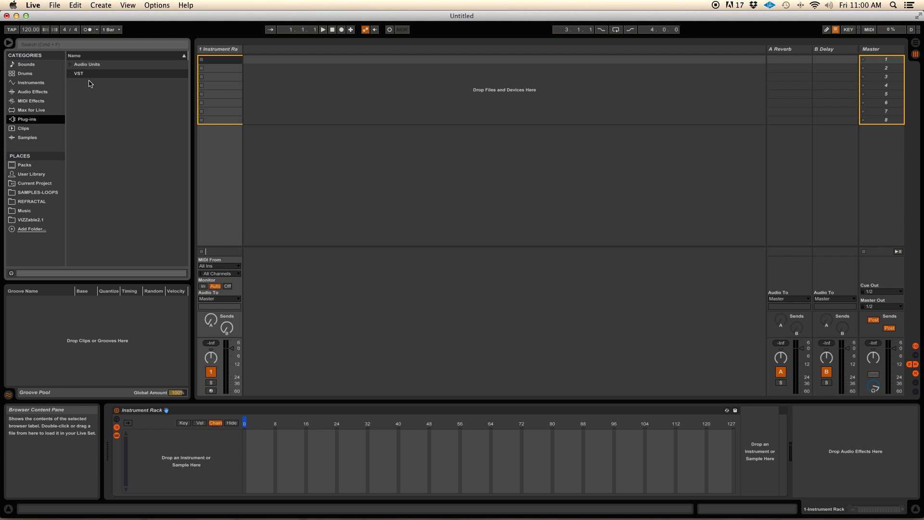
click(72, 73)
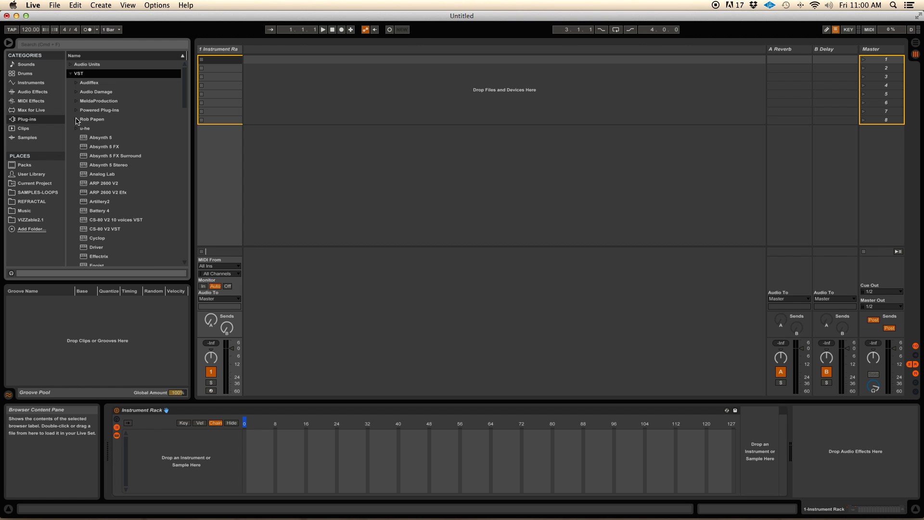
click(76, 92)
drag(99, 119, 334, 87)
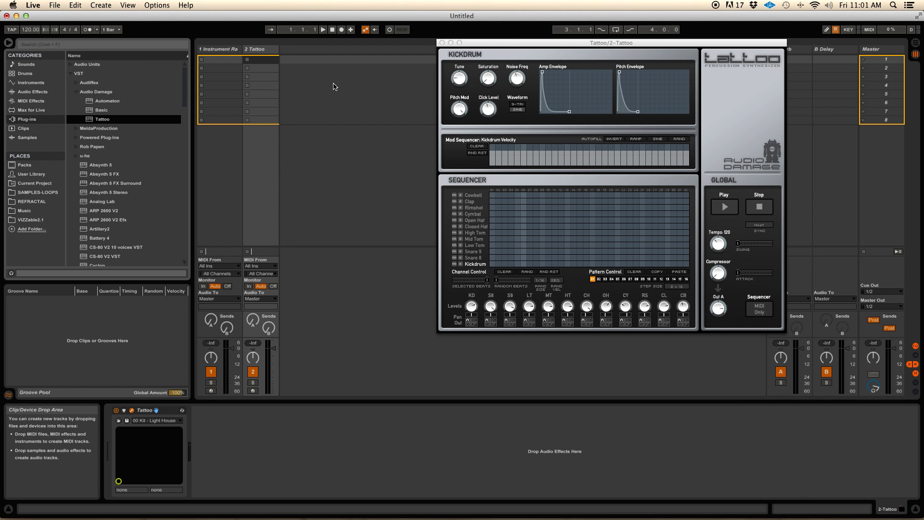
drag(572, 43, 498, 117)
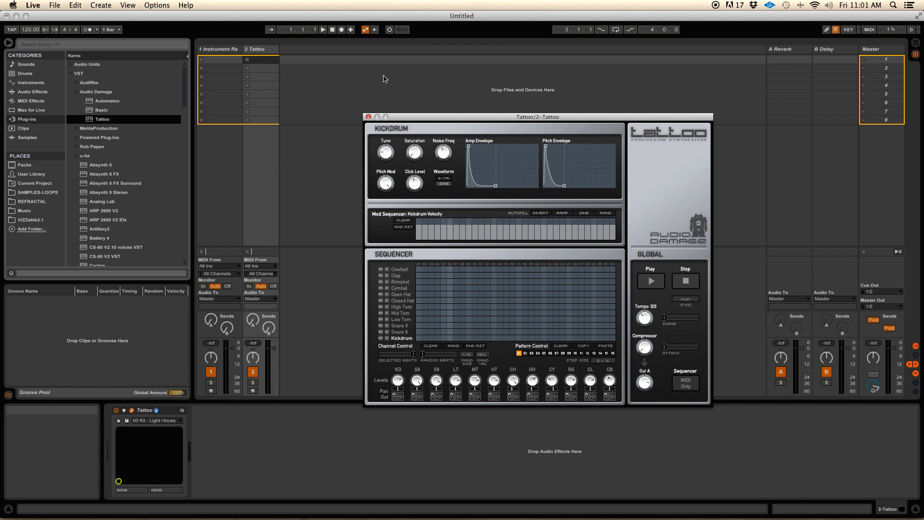
mouse_move(264, 54)
mouse_down()
mouse_move(198, 52)
mouse_move(222, 53)
mouse_up()
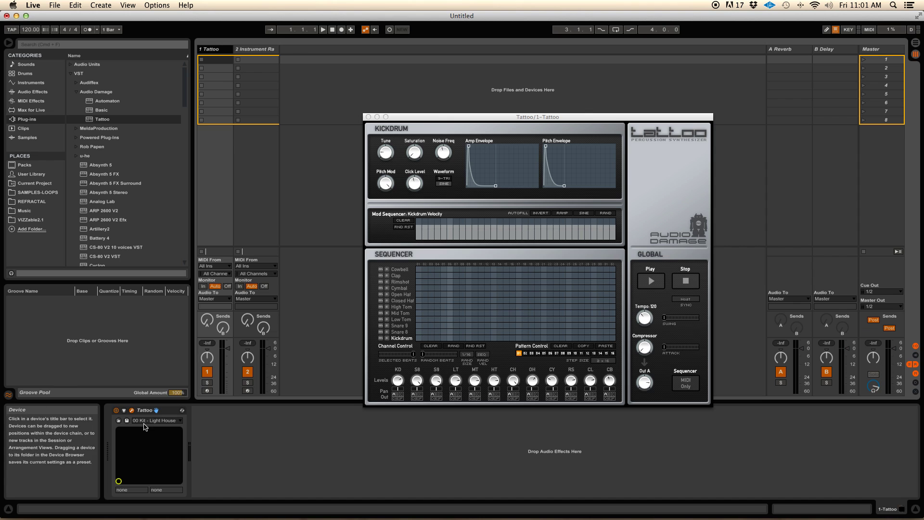
click(156, 421)
click(213, 429)
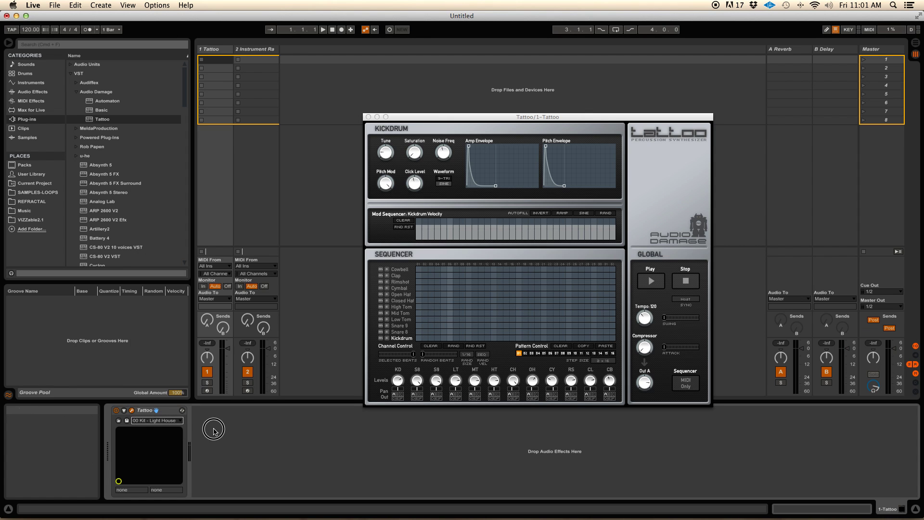
click(222, 48)
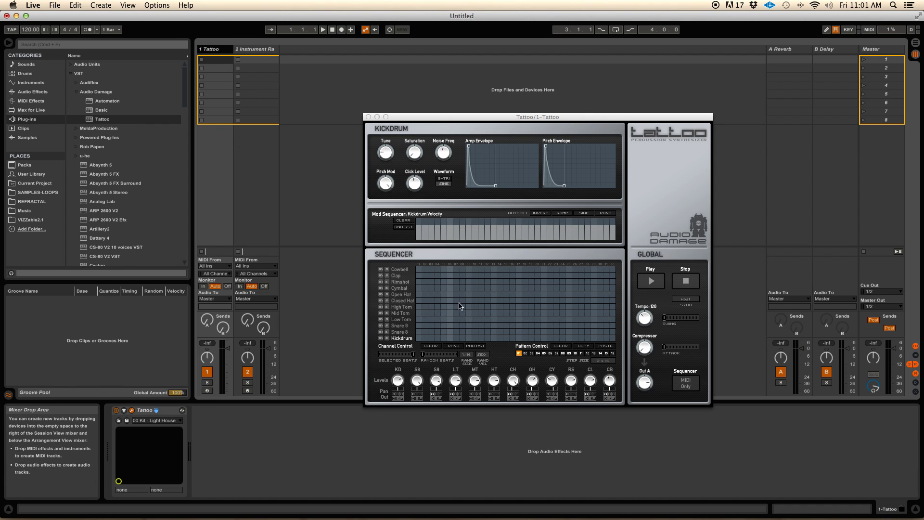
Step: Add the Battery 4 VST as a chain in the second track's Instrument Rack and close its plug-in window
click(250, 50)
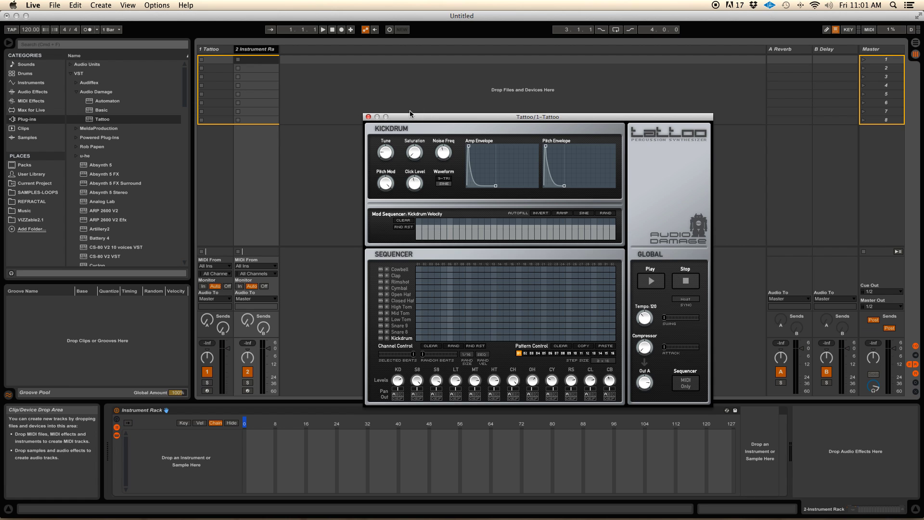
click(76, 92)
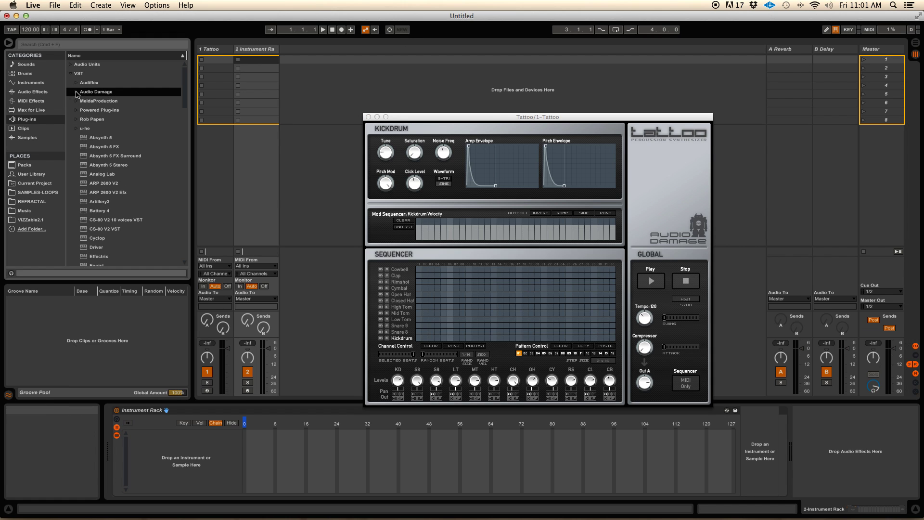
scroll(96, 175, down, 3)
scroll(96, 169, up, 1)
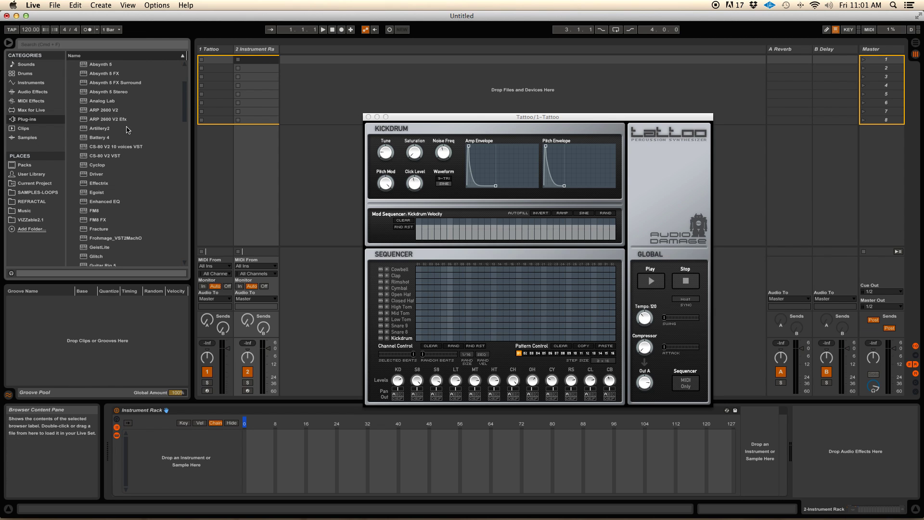
click(96, 139)
drag(96, 139, 191, 451)
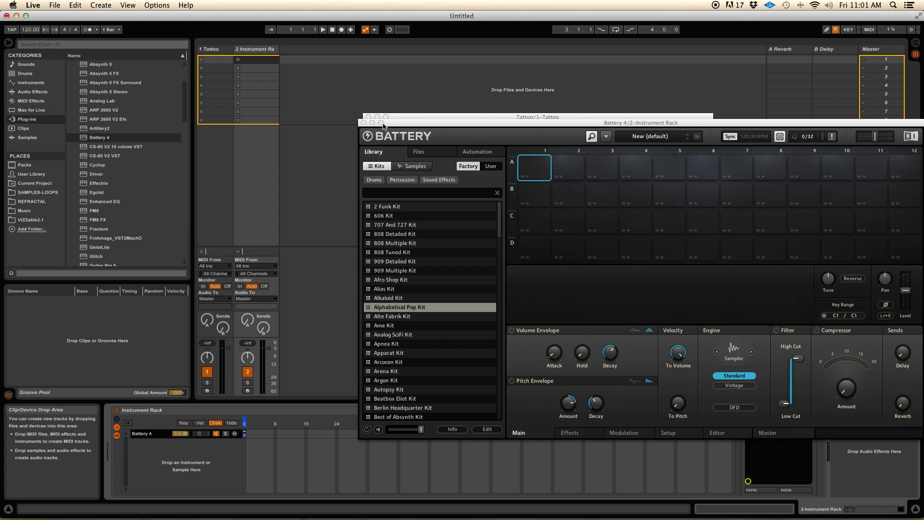
click(364, 123)
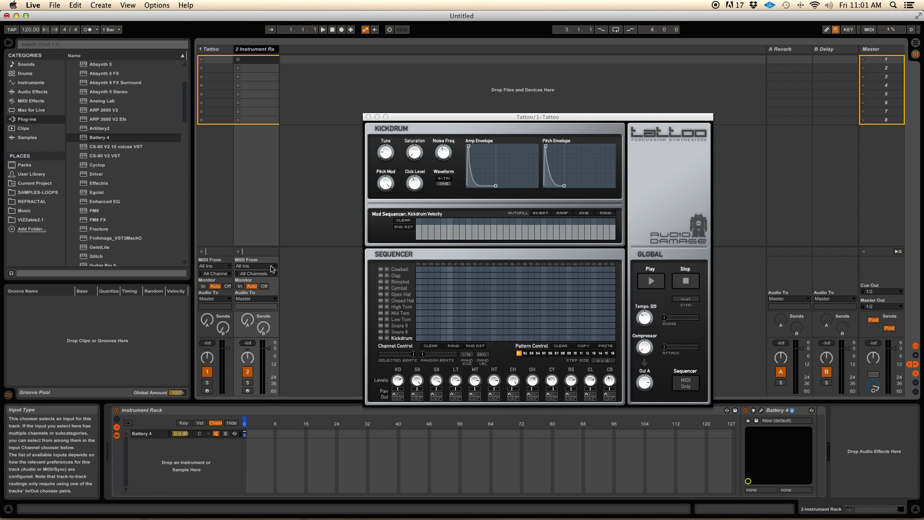
scroll(124, 190, up, 5)
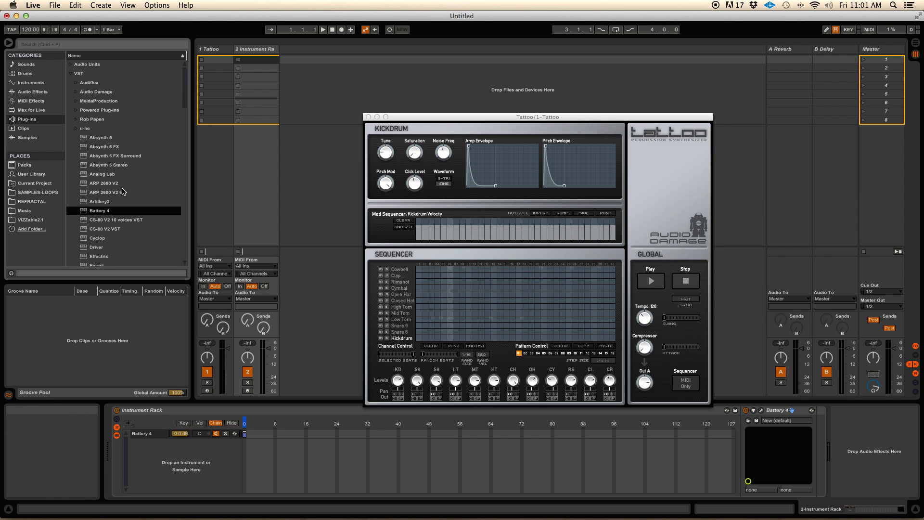
click(71, 74)
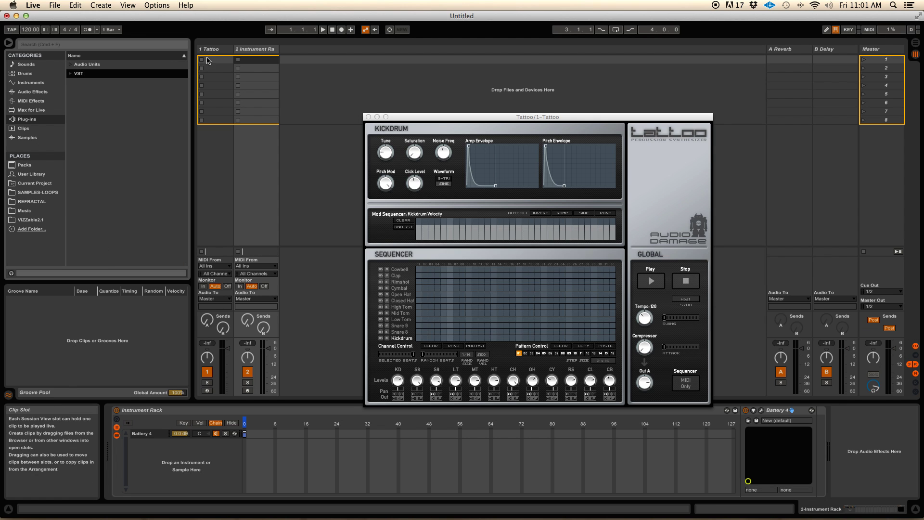
click(209, 51)
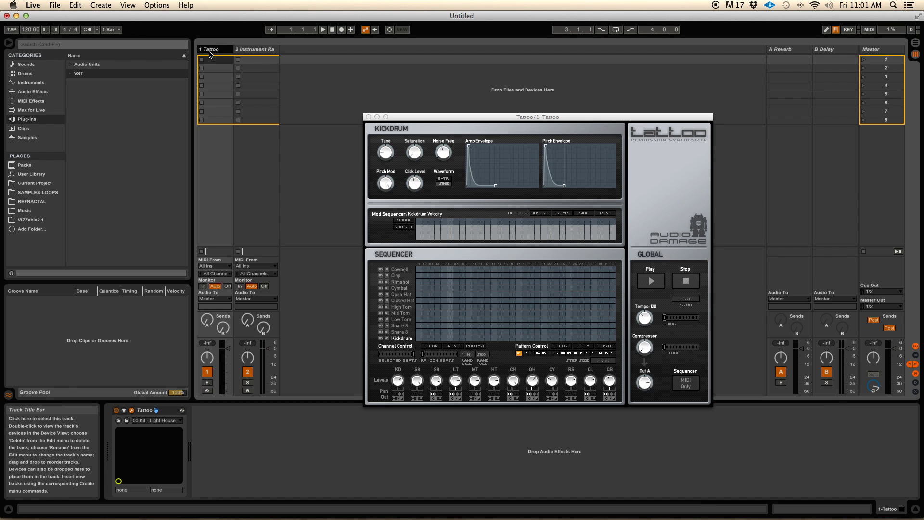
click(72, 73)
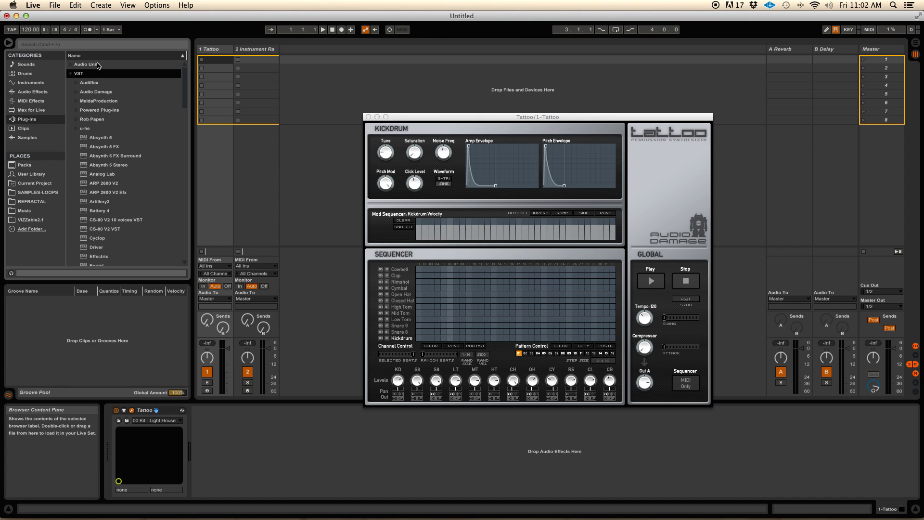
Step: Set the Instrument Rack track's MIDI input to 1-Tattoo with Tattoo as the input channel
click(270, 265)
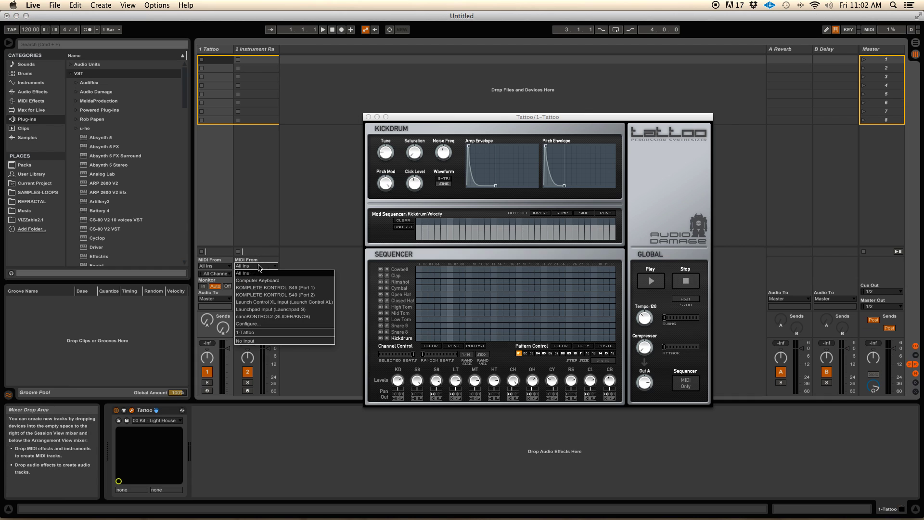
click(256, 333)
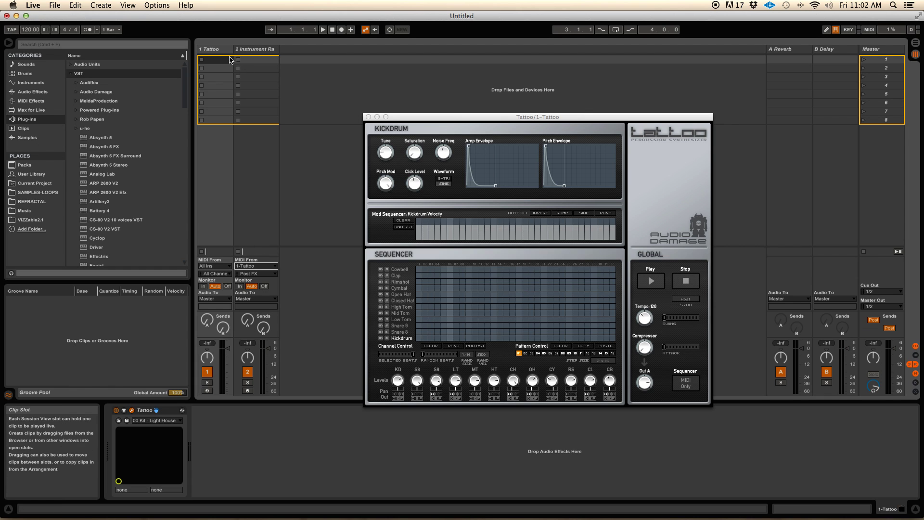
click(261, 274)
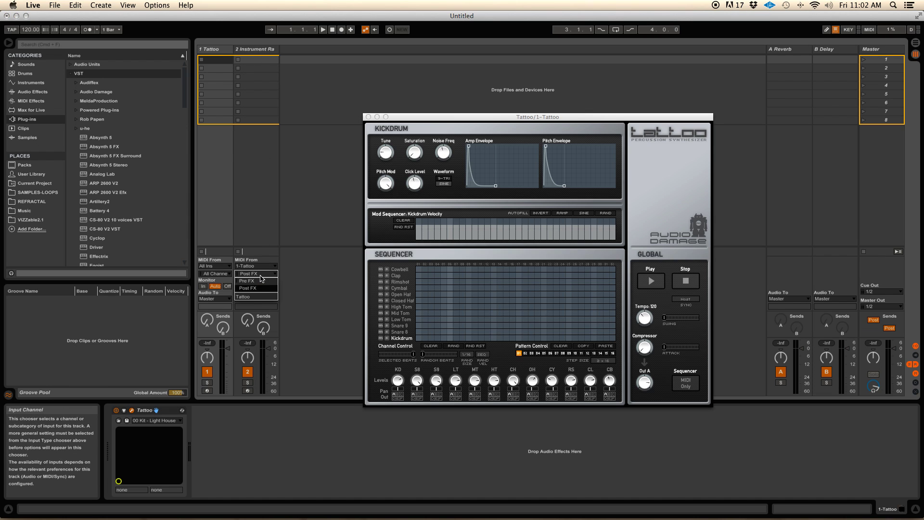
click(258, 298)
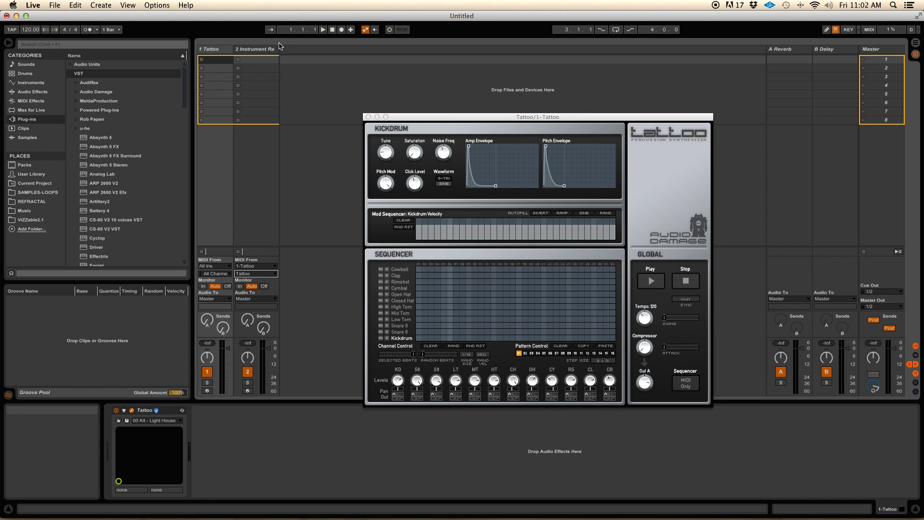
click(93, 66)
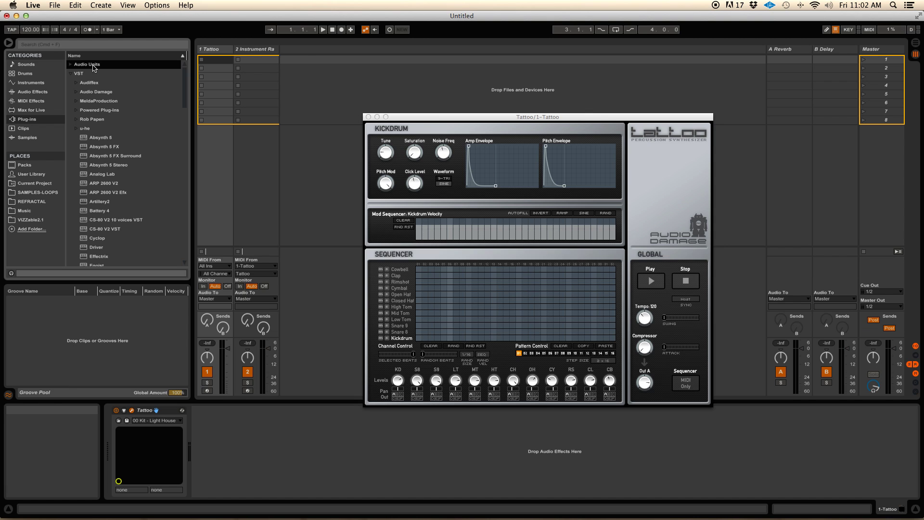
click(288, 175)
drag(412, 120, 430, 114)
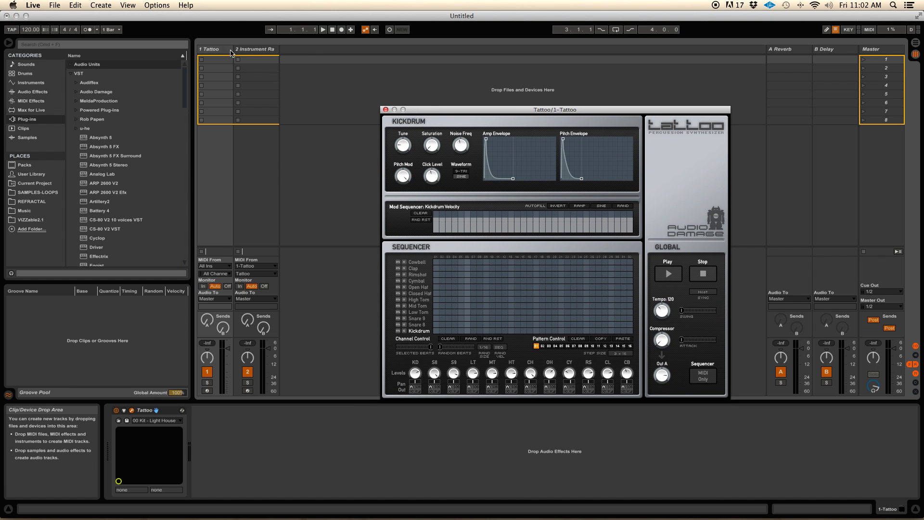
Step: Load the Alkaloid Kit in Battery 4 on the Instrument Rack track and close its plug-in window
click(256, 182)
click(143, 437)
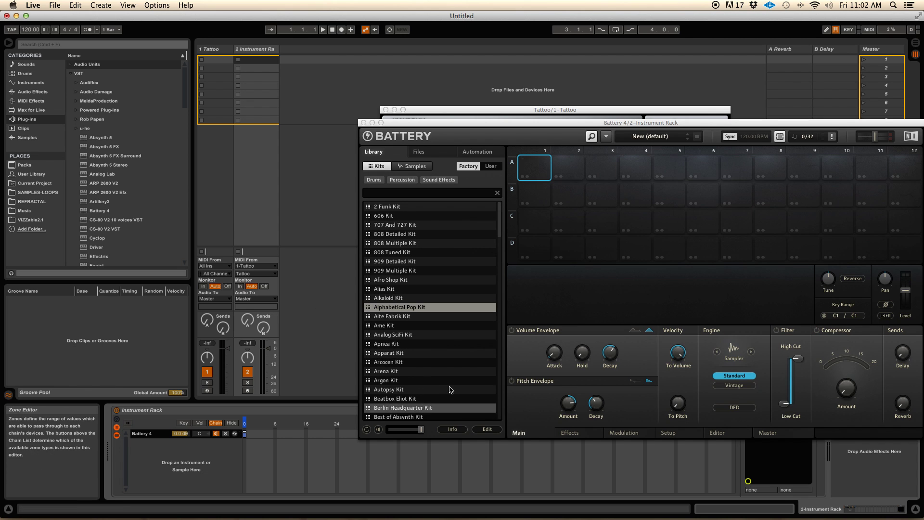
double_click(392, 299)
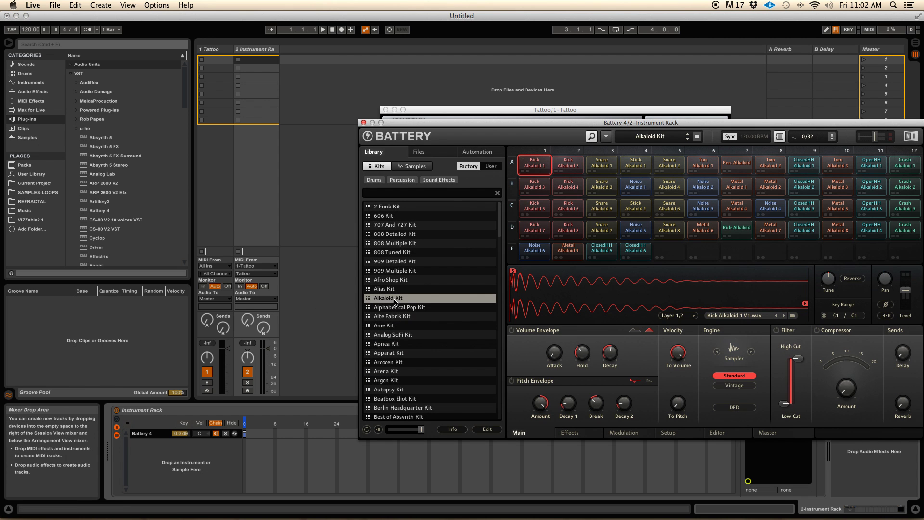
click(364, 123)
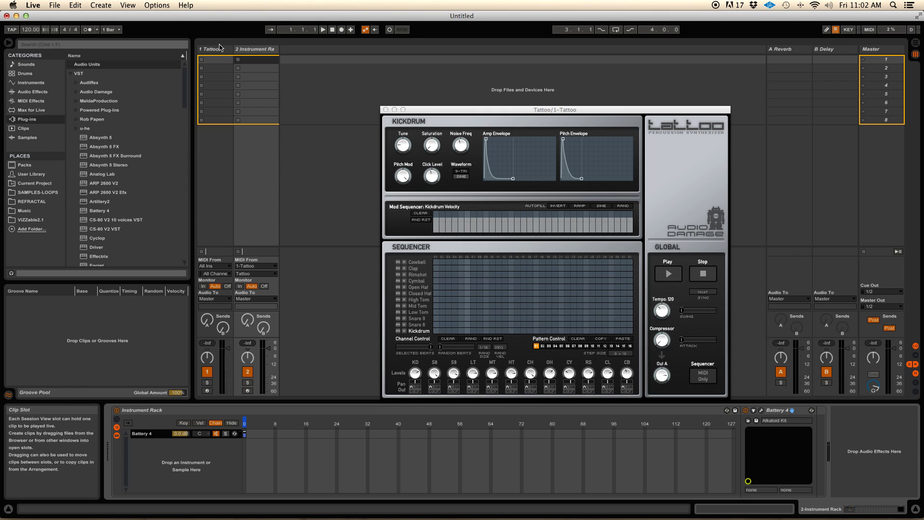
Step: Program Tattoo's Kickdrum row with a hit on every fourth step, starting at step 1 and ending at step 29
click(436, 332)
click(437, 332)
click(486, 331)
click(511, 331)
click(537, 331)
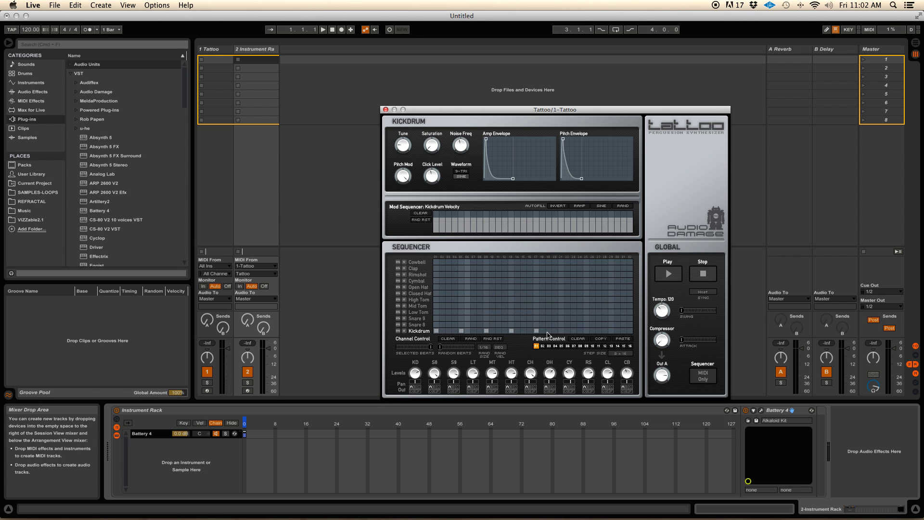
click(582, 331)
click(581, 331)
click(612, 331)
click(561, 331)
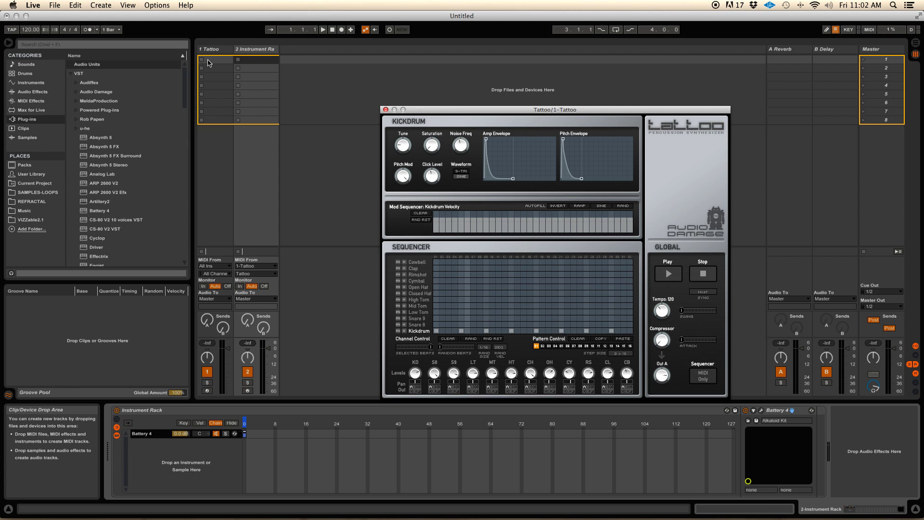
Step: Set the Instrument Rack track's input monitoring to In
click(214, 50)
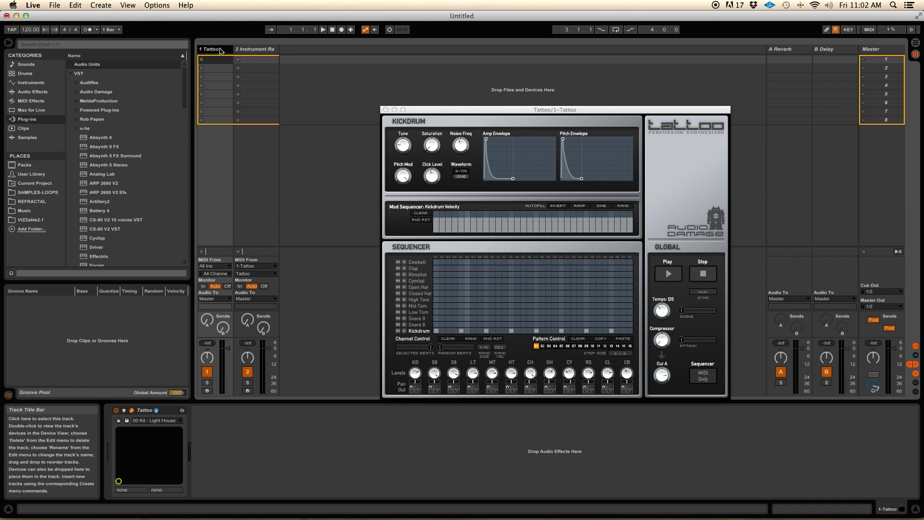
click(239, 286)
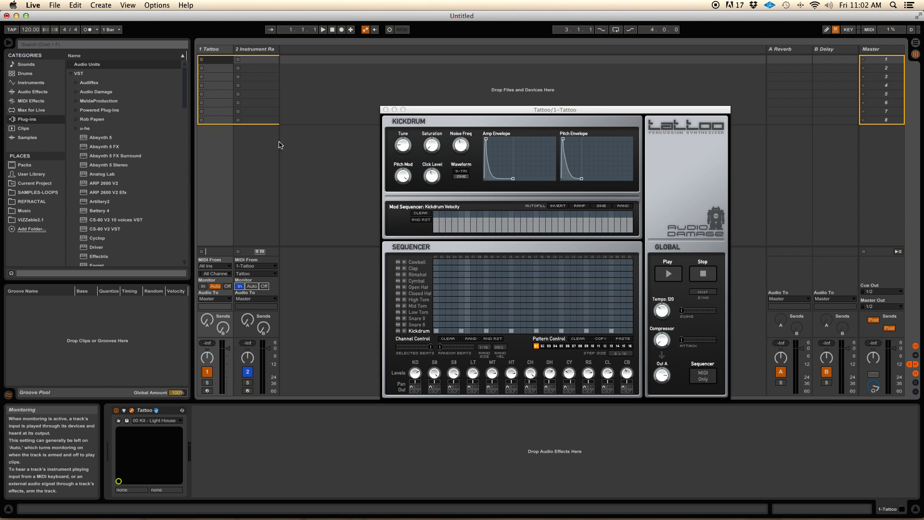
Step: With playback running, set Tattoo's sequencer to MIDI Only and select the Instrument Rack track
click(323, 30)
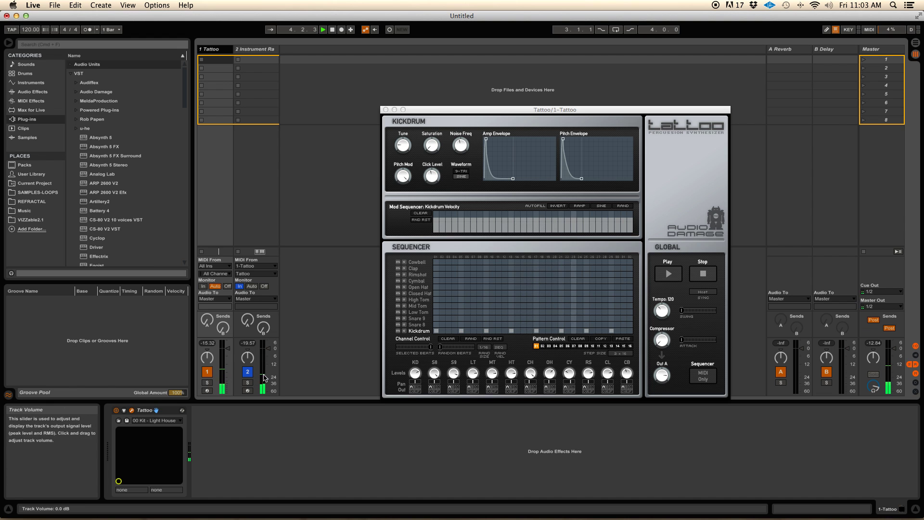
click(131, 410)
click(131, 410)
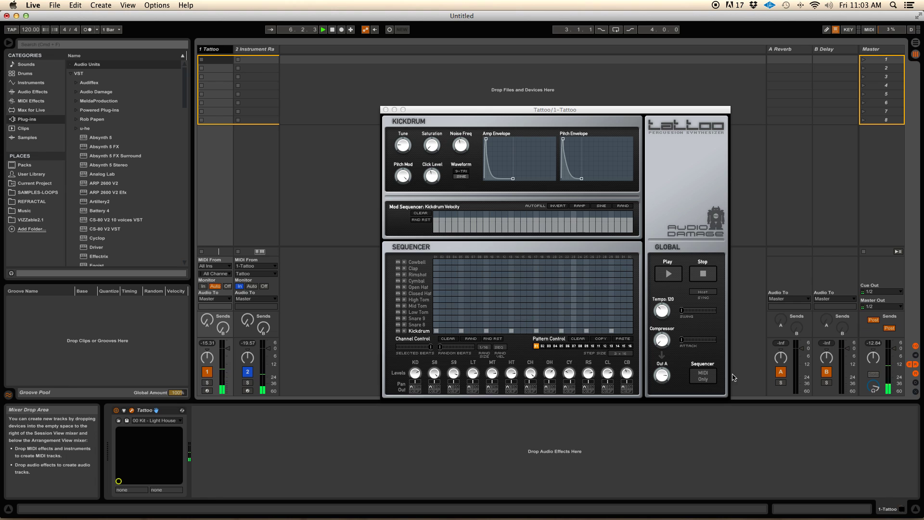
click(704, 379)
click(704, 381)
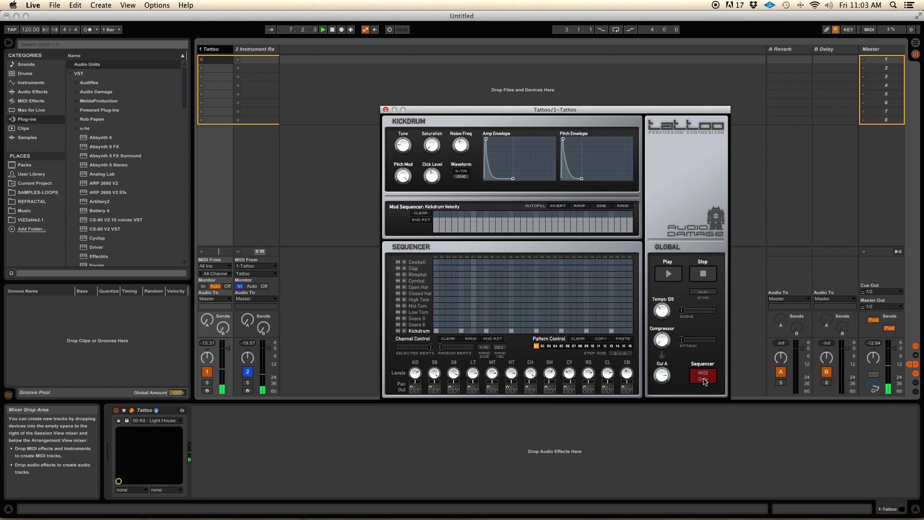
click(261, 190)
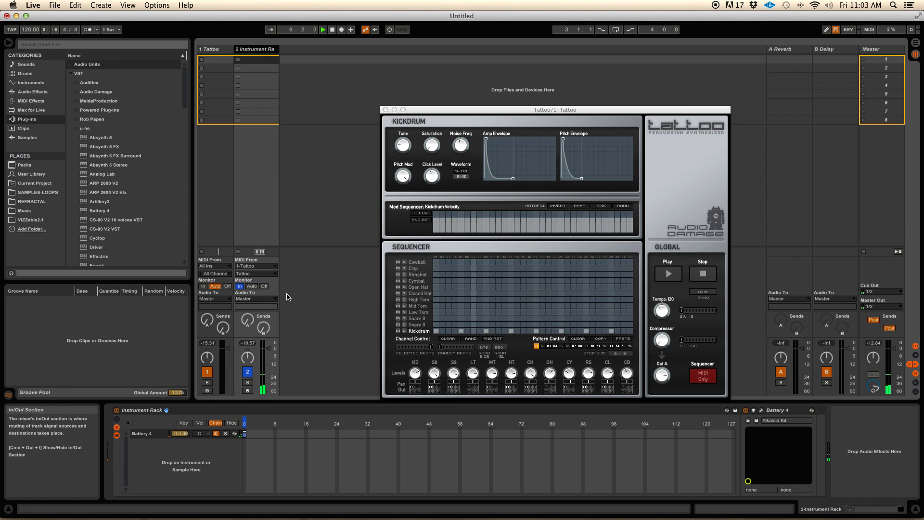
Step: Program hits in Tattoo's Snare 8 and Snare 9 rows at steps 5, 13, 21 and 29, ending with Snare 9 selected
click(461, 319)
click(462, 319)
click(462, 325)
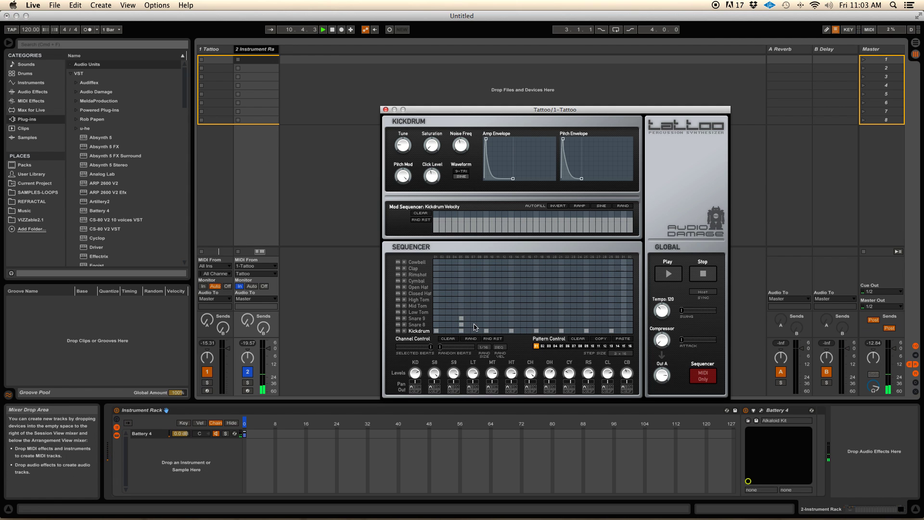
click(512, 318)
click(562, 319)
click(611, 318)
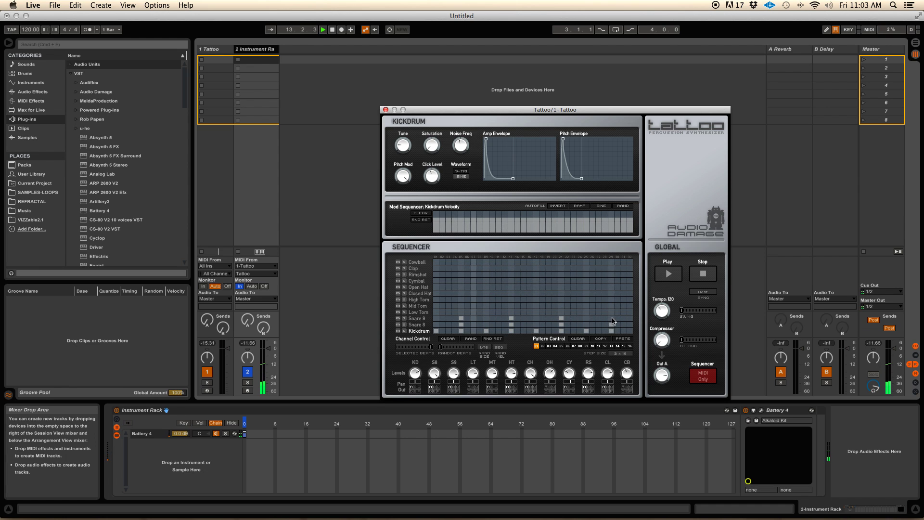
click(417, 324)
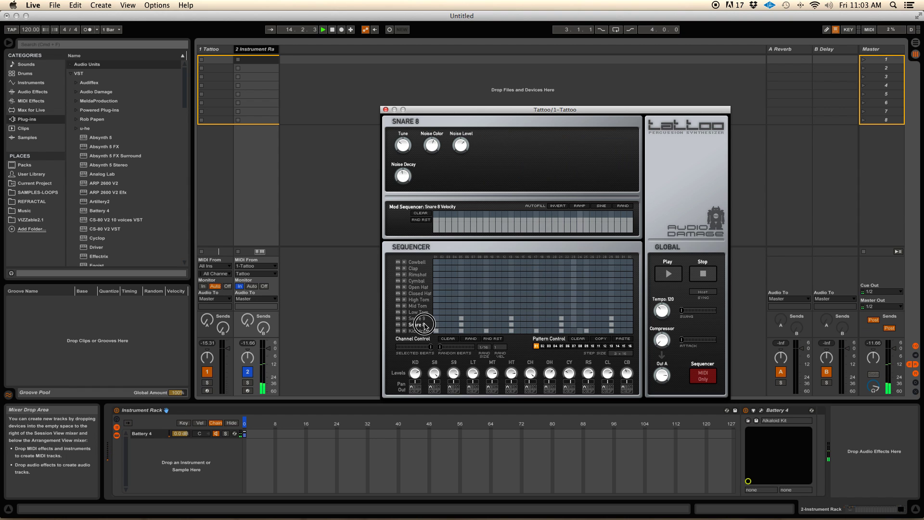
click(416, 319)
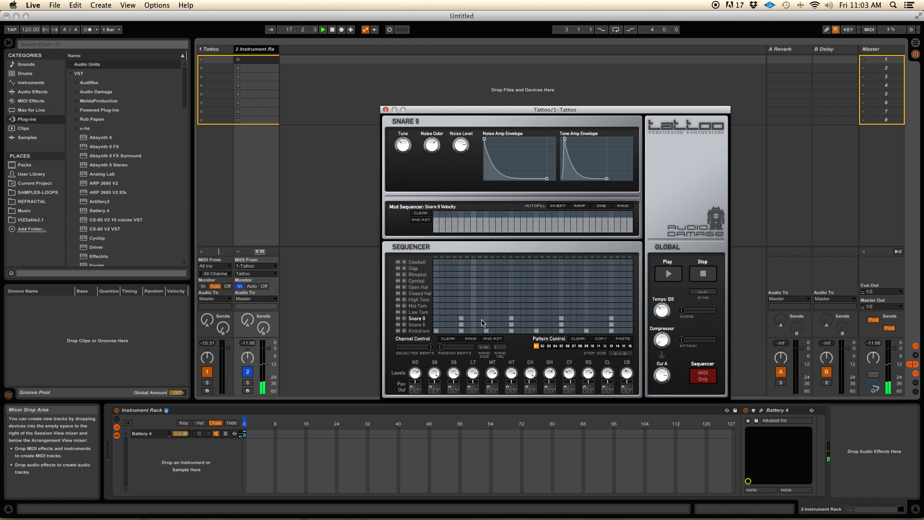
Step: Program the Closed Hat row with hits at steps 3, 7, 11, 20, 23 and 30
click(442, 294)
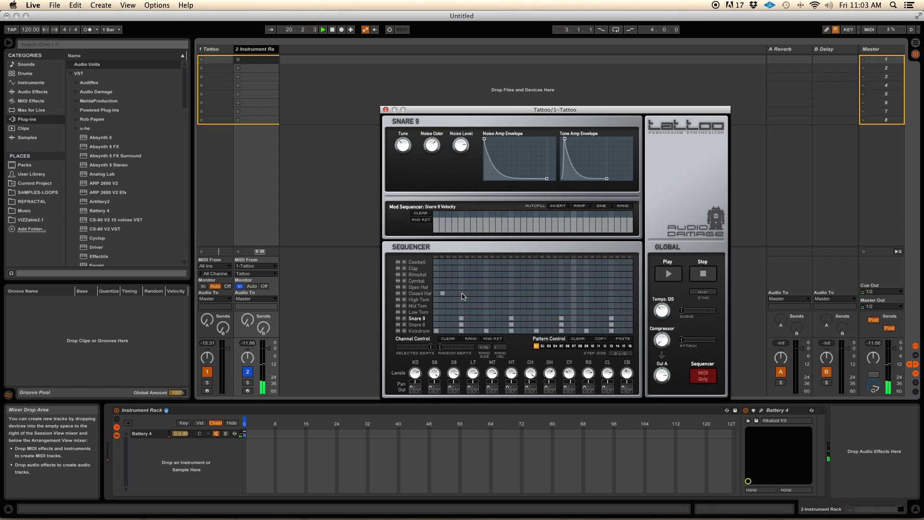
click(442, 293)
click(449, 294)
click(474, 293)
click(499, 293)
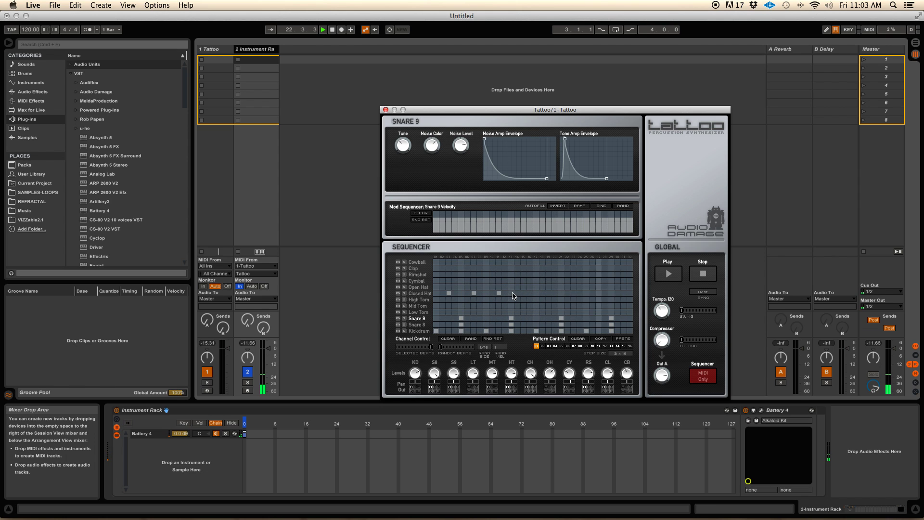
click(556, 294)
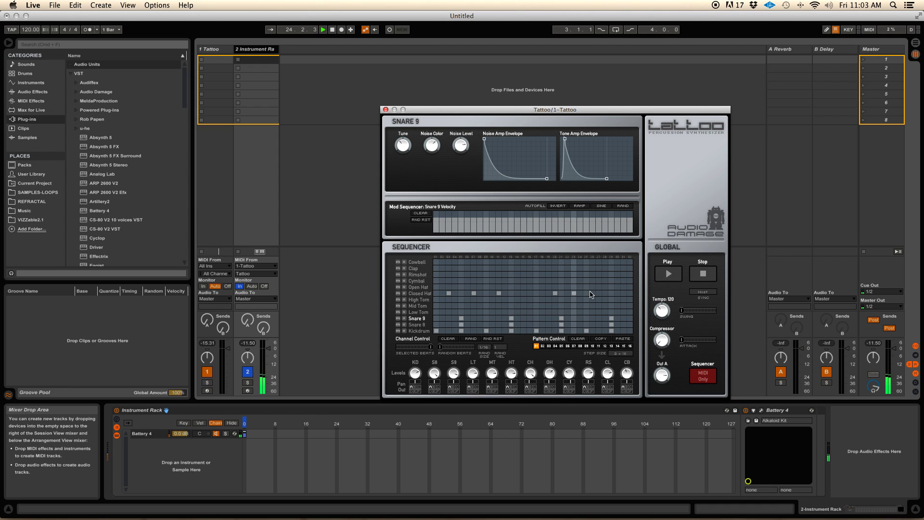
click(618, 293)
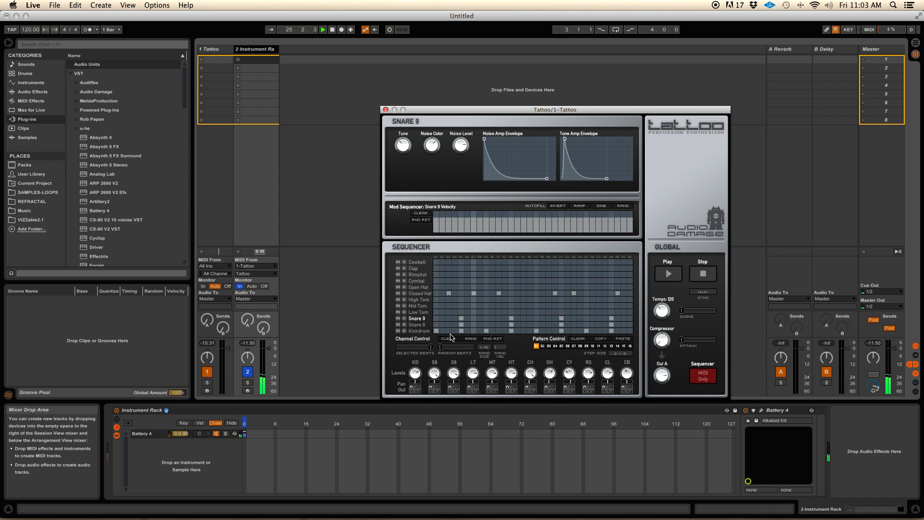
Step: Raise Snare 9's random beats and random velocity amounts, and draw varied velocities across its mod sequencer
drag(447, 351, 460, 348)
click(484, 346)
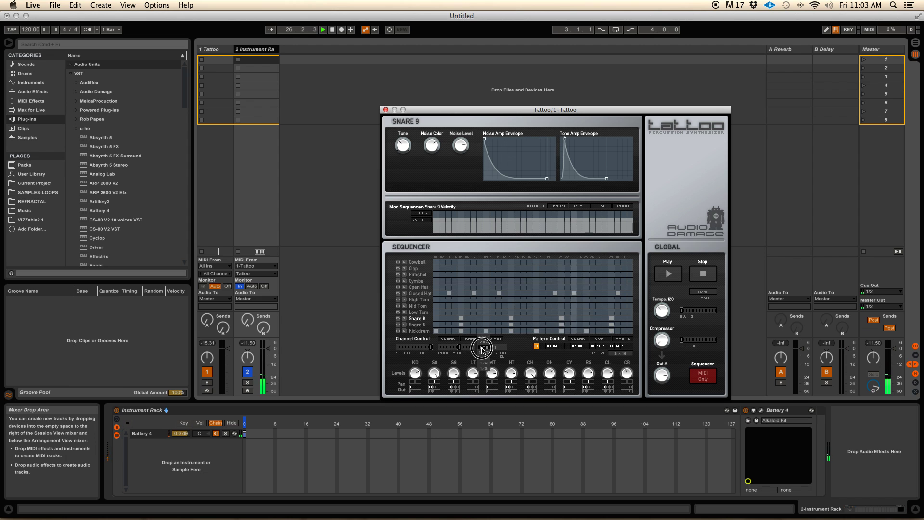
click(484, 342)
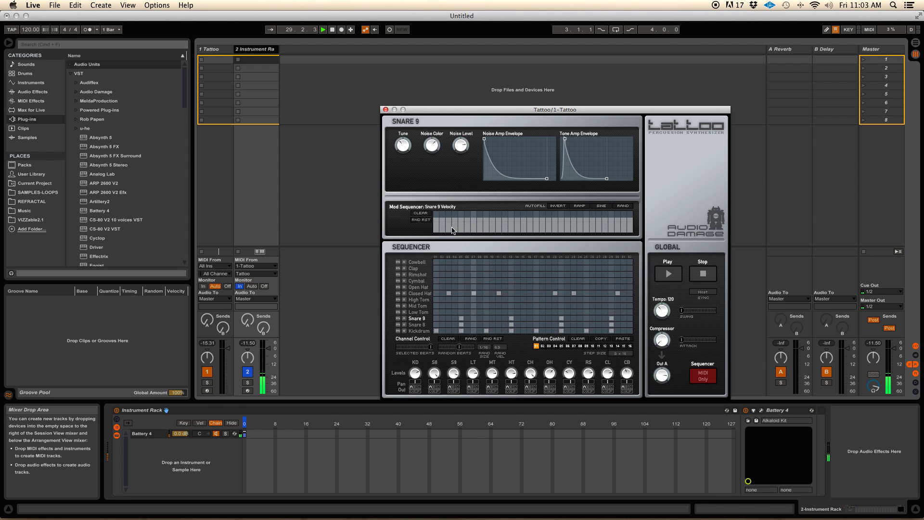
drag(445, 220, 611, 221)
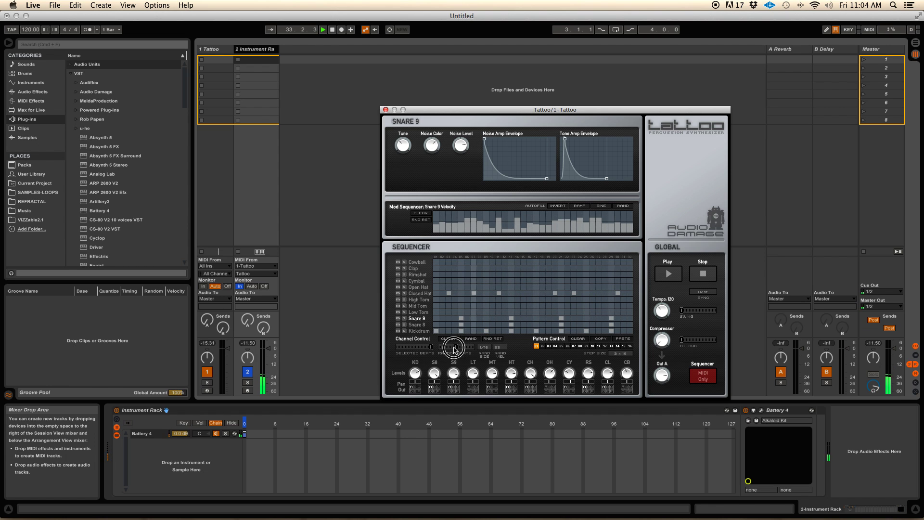
Step: Raise the Closed Hat's random amounts and lower its velocities over the early steps, taking step 8 down to zero
click(419, 294)
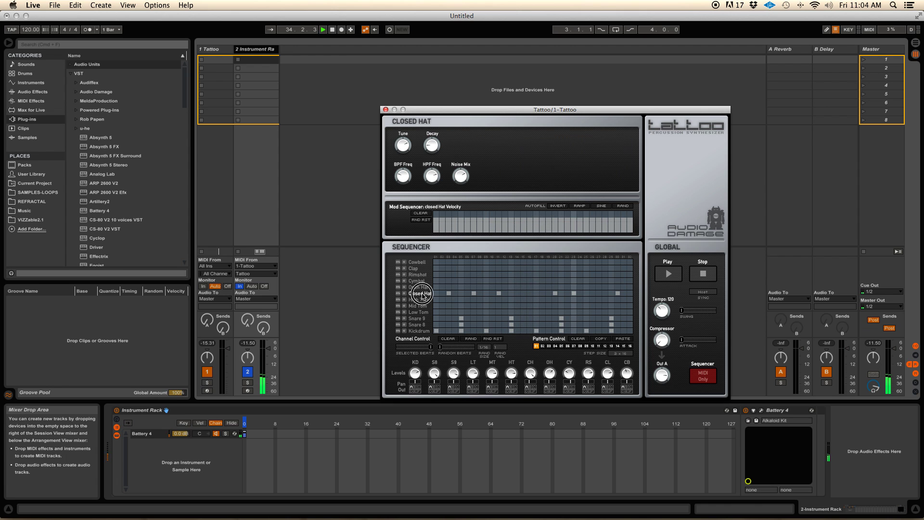
drag(440, 347, 499, 326)
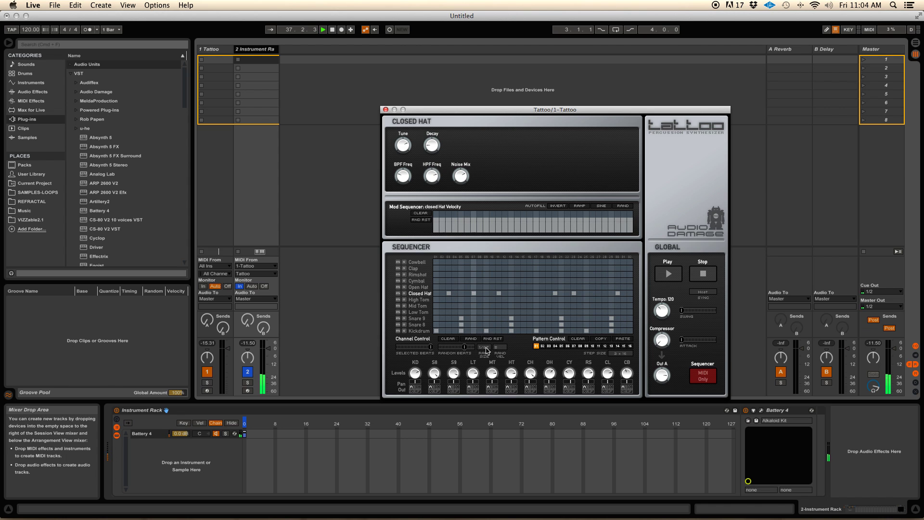
click(488, 346)
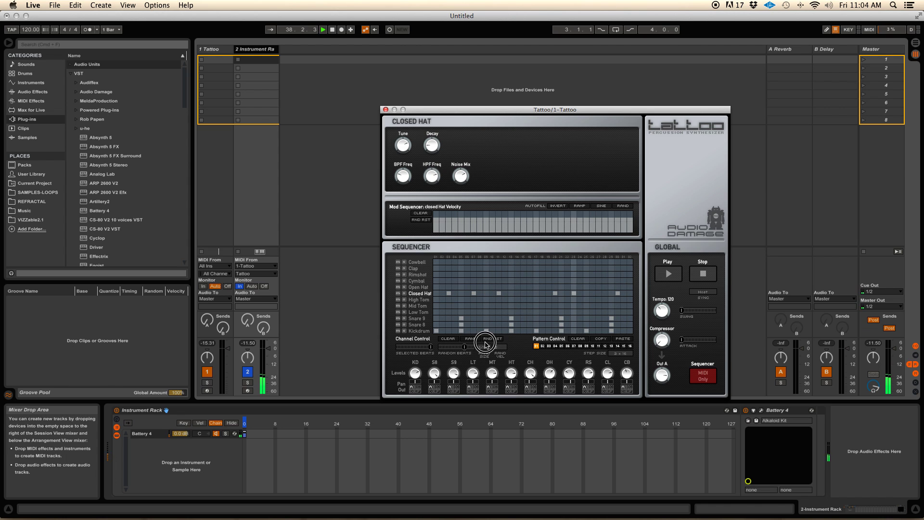
click(485, 344)
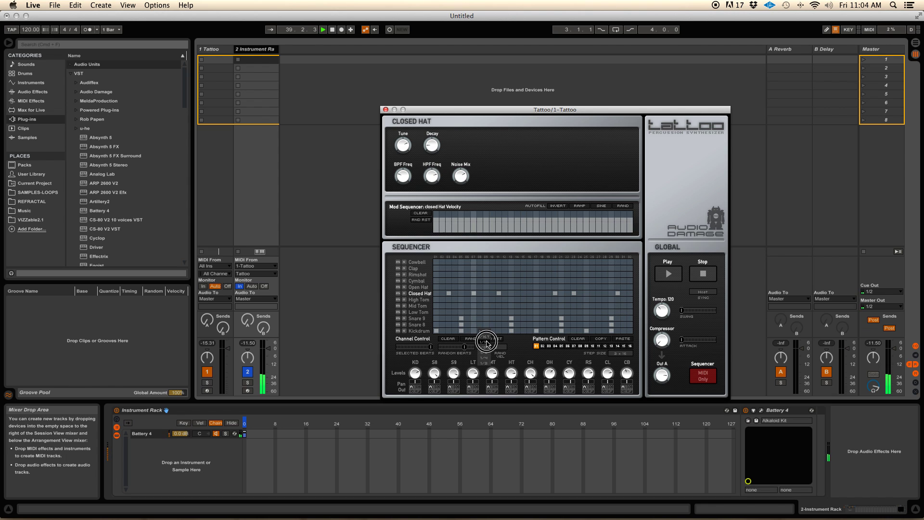
drag(443, 221, 496, 220)
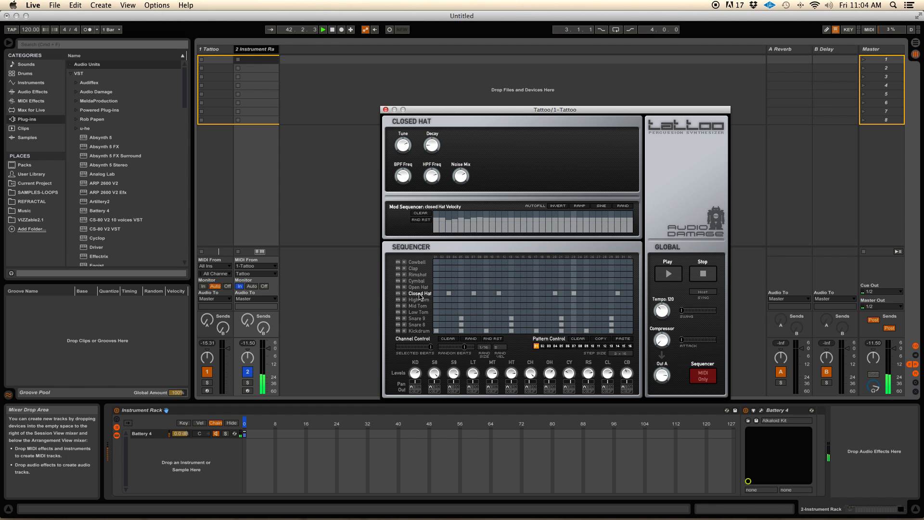
click(481, 217)
drag(481, 218, 478, 237)
Step: Switch to pattern 02 and program its Kickdrum row with a hit on every fourth step from step 1 to step 25
click(543, 346)
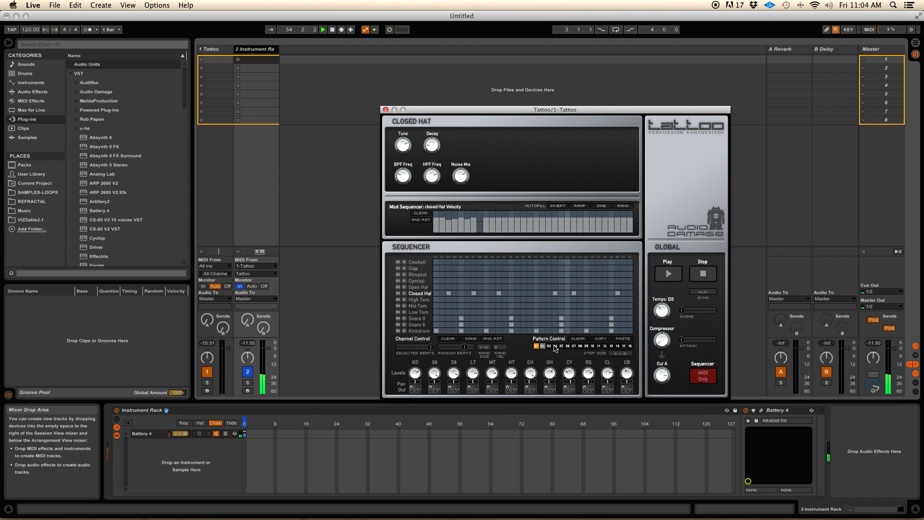
click(536, 346)
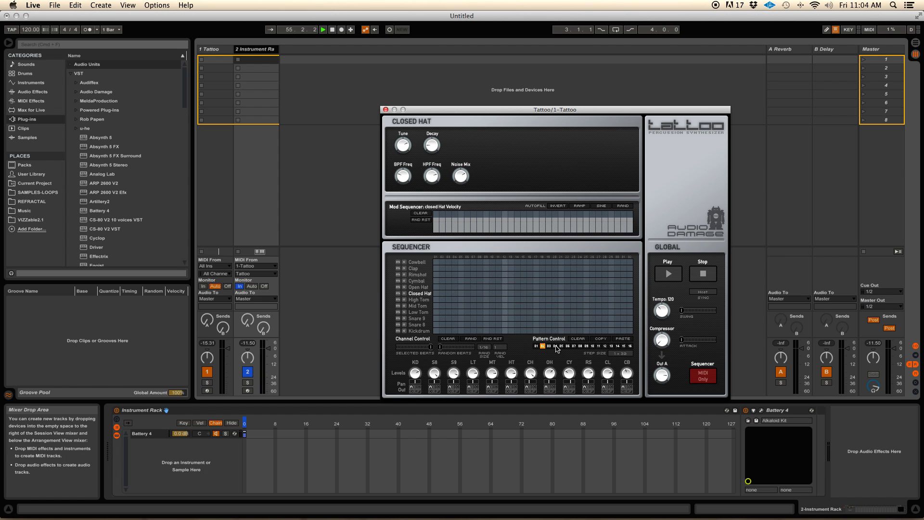
click(437, 331)
click(461, 330)
click(487, 331)
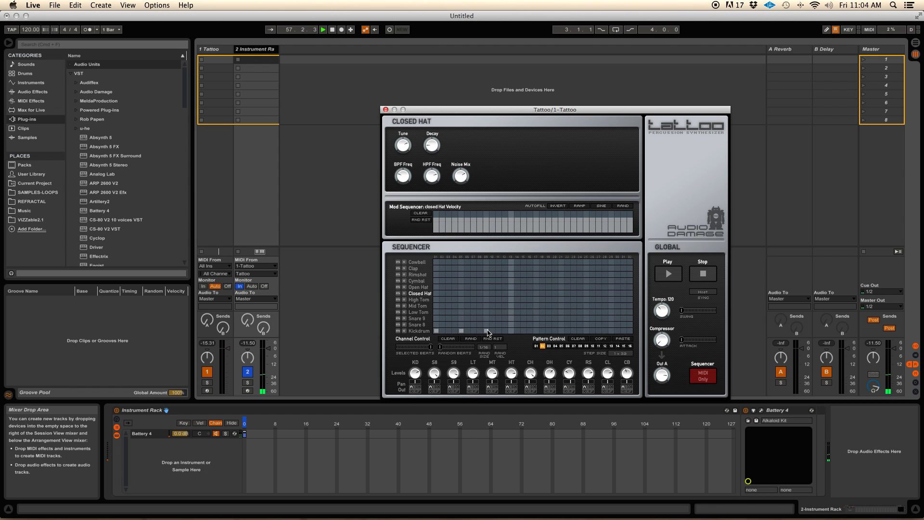
click(512, 331)
click(537, 331)
click(562, 331)
click(568, 331)
click(586, 331)
click(568, 331)
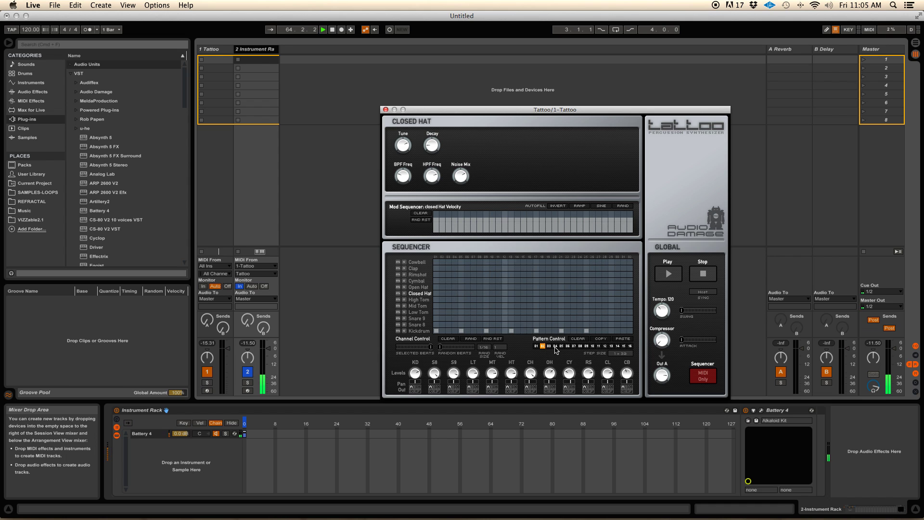
Step: Switch Tattoo back to pattern 01, select the Tattoo track and stop playback
click(537, 347)
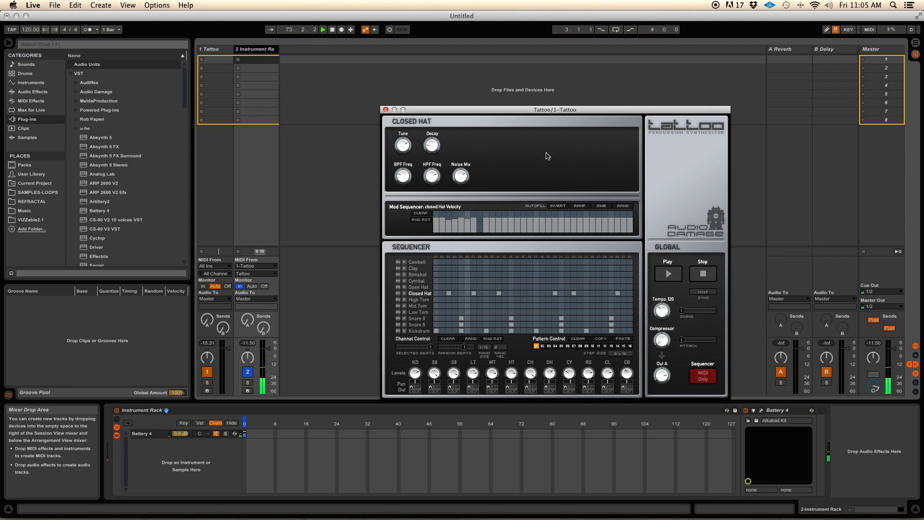
click(217, 59)
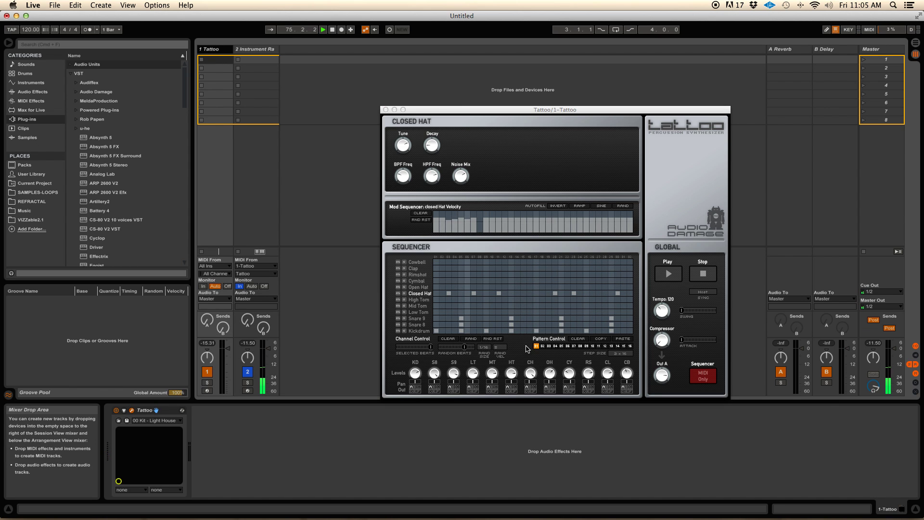
key(space)
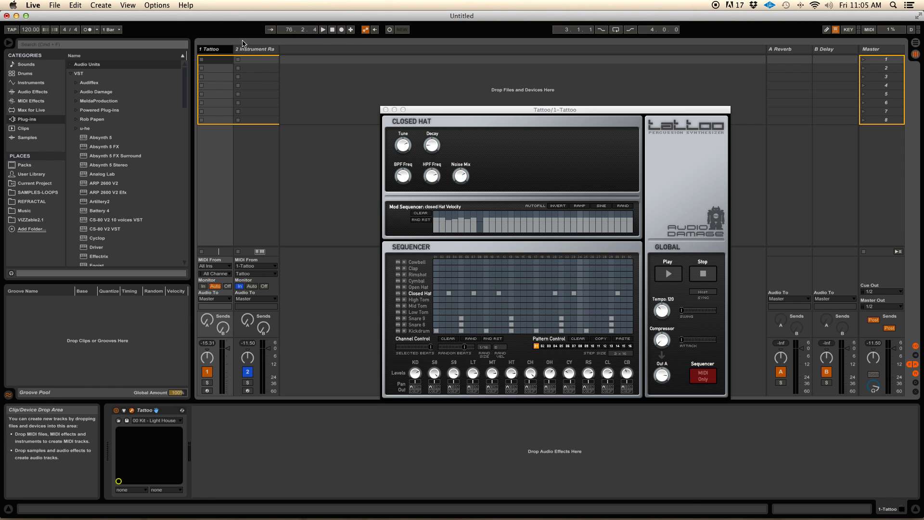
Step: Duplicate the Battery 4 chain in the Instrument Rack three times
click(272, 54)
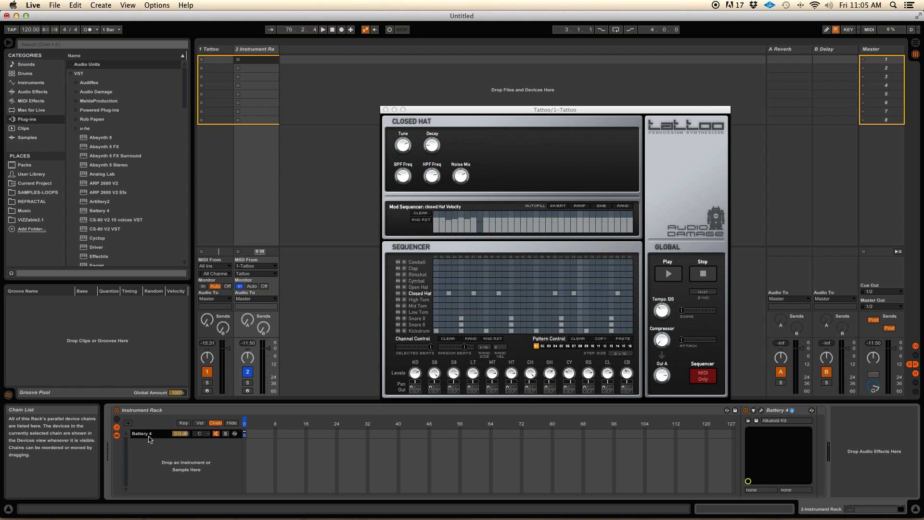
key(super+d)
key(super+d)
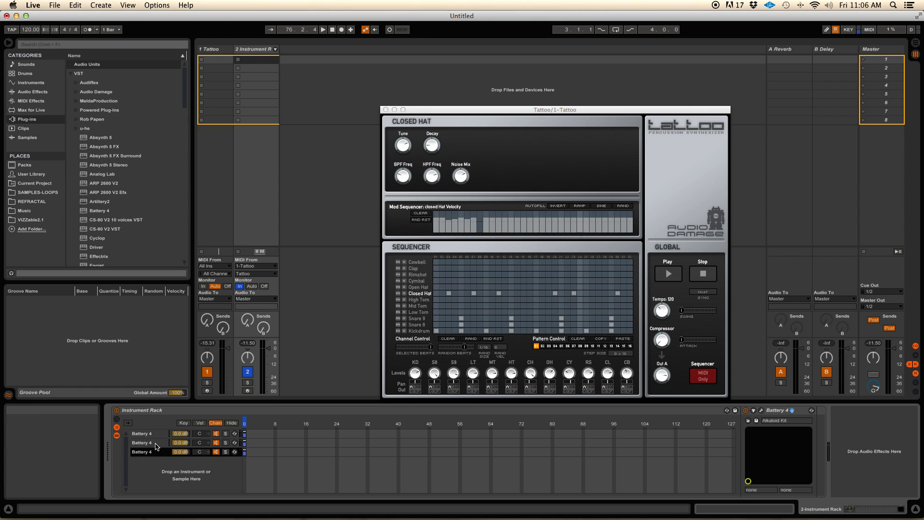
key(super+d)
Step: Close Tattoo's window, load the Alphabetical Pop Kit in the second Battery 4 chain and close its plug-in window
click(152, 443)
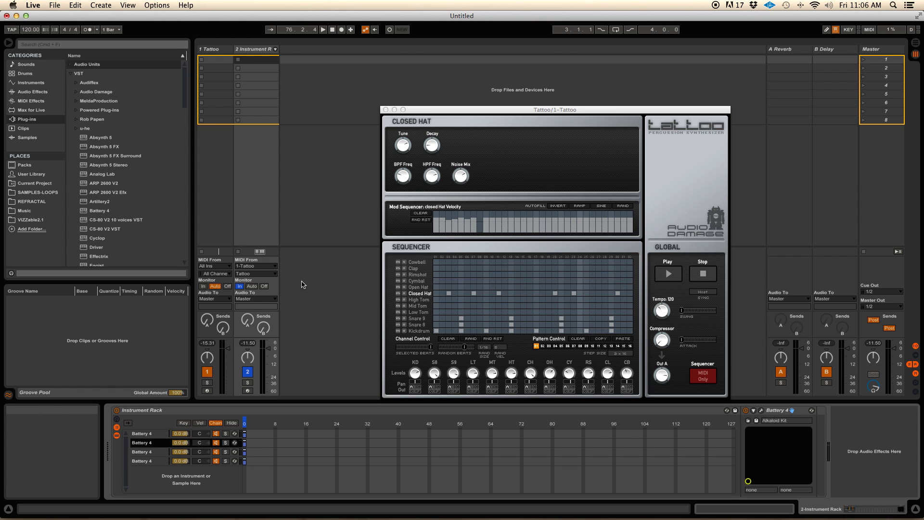
click(386, 110)
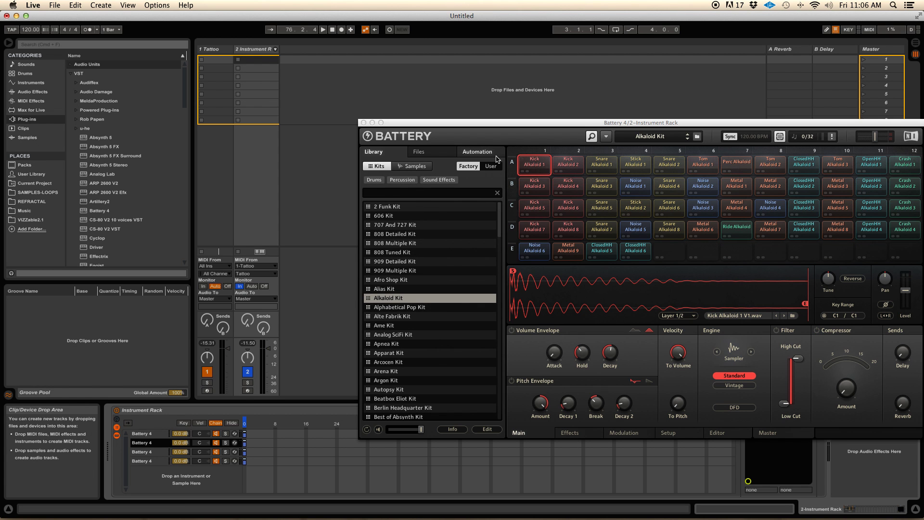
double_click(398, 307)
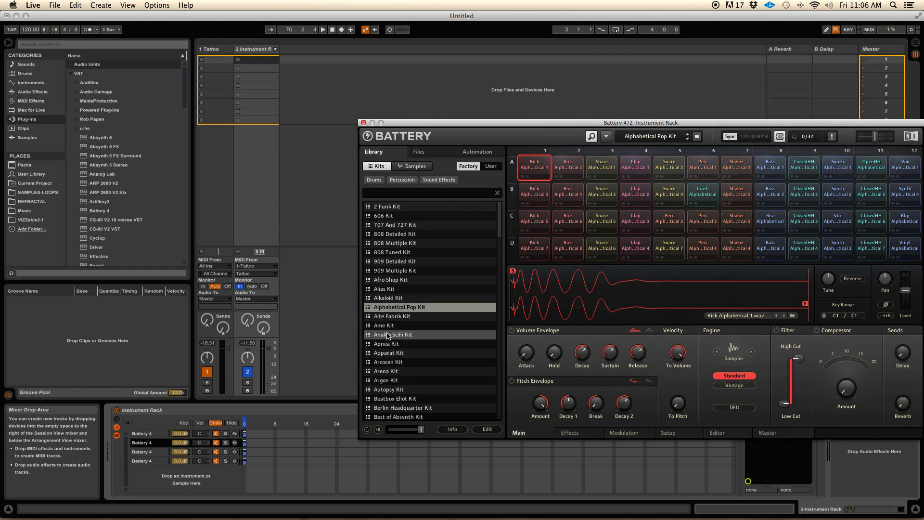
click(363, 123)
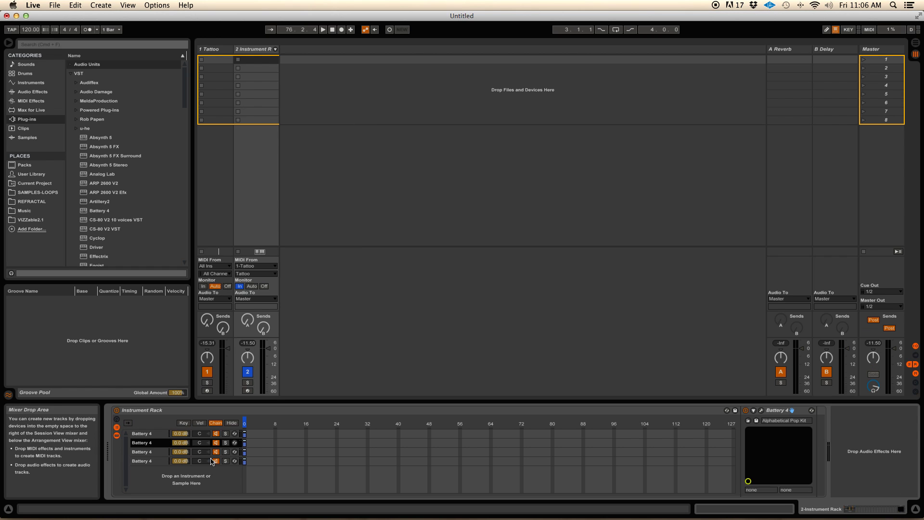
Step: Load the Apnea Kit in the third Battery 4 chain of the Instrument Rack
click(142, 453)
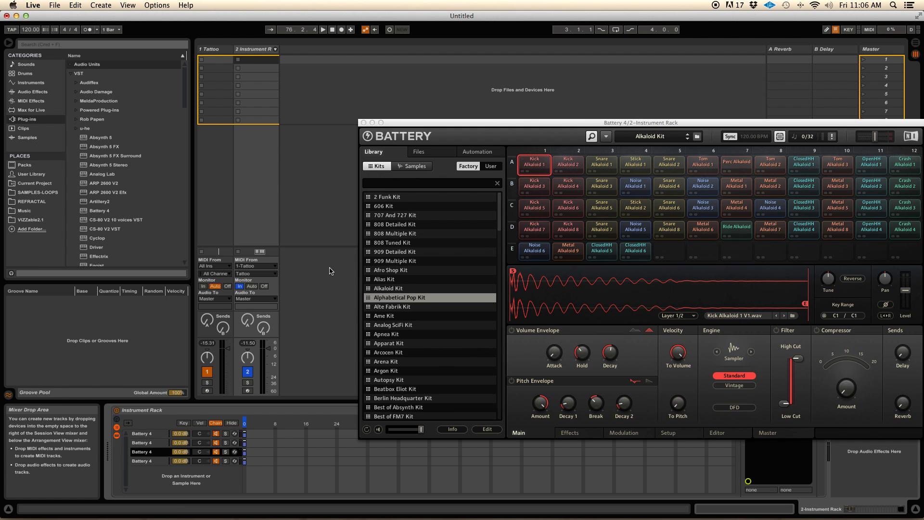
double_click(381, 344)
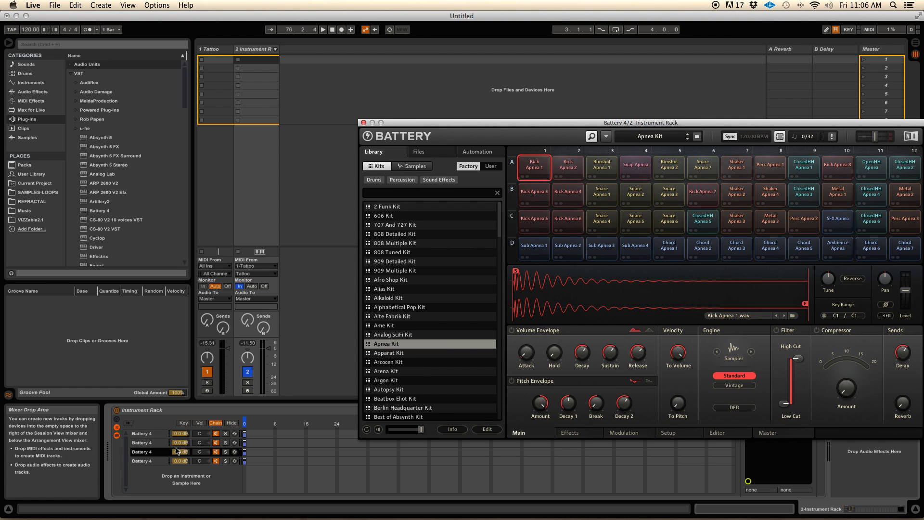
Step: Close the third Battery window, load the Big Wave Kit in the fourth Battery 4 chain and close its plug-in window
click(364, 123)
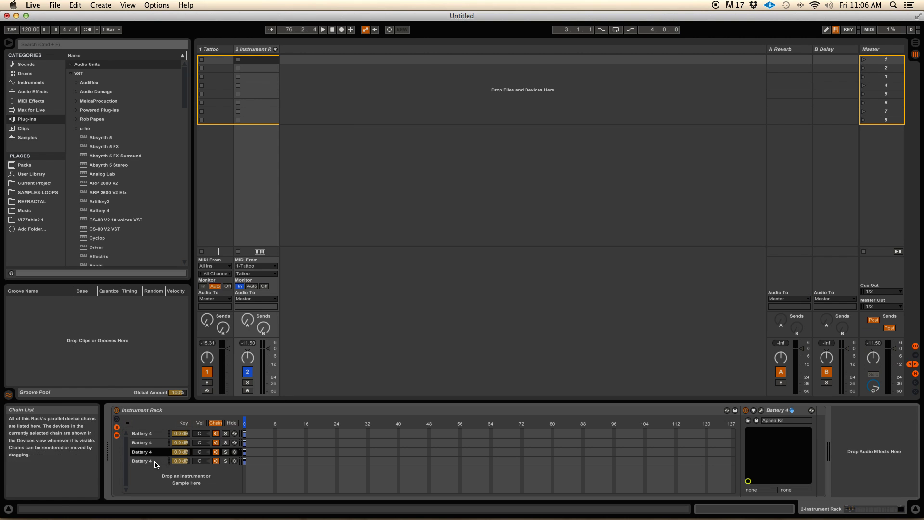
key(Down)
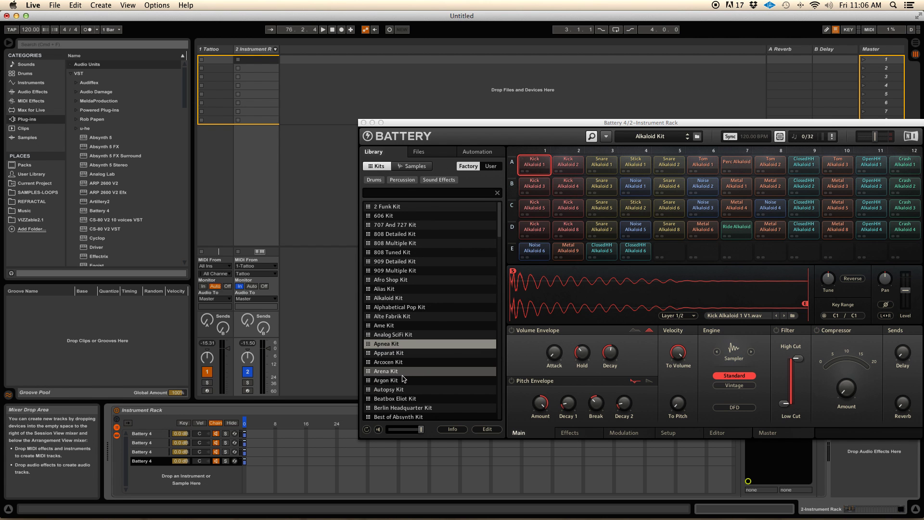
scroll(404, 378, down, 2)
scroll(403, 379, down, 3)
click(391, 389)
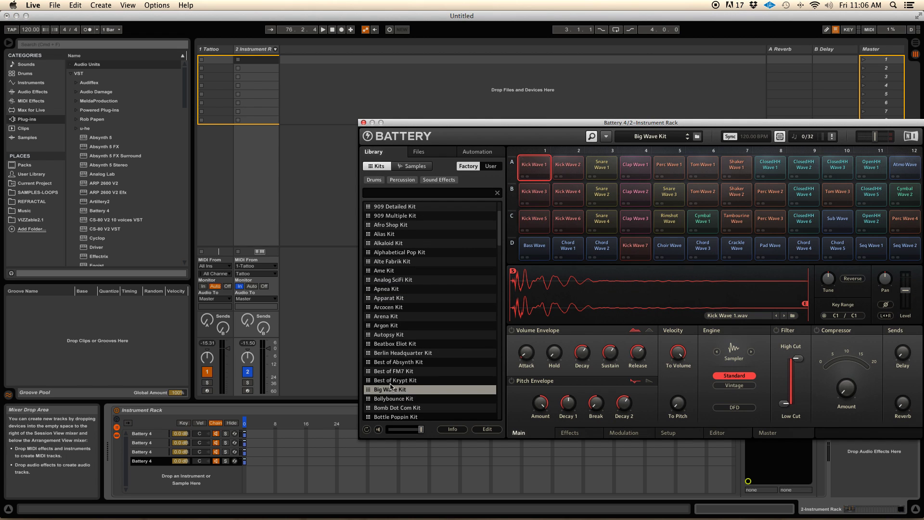
click(364, 122)
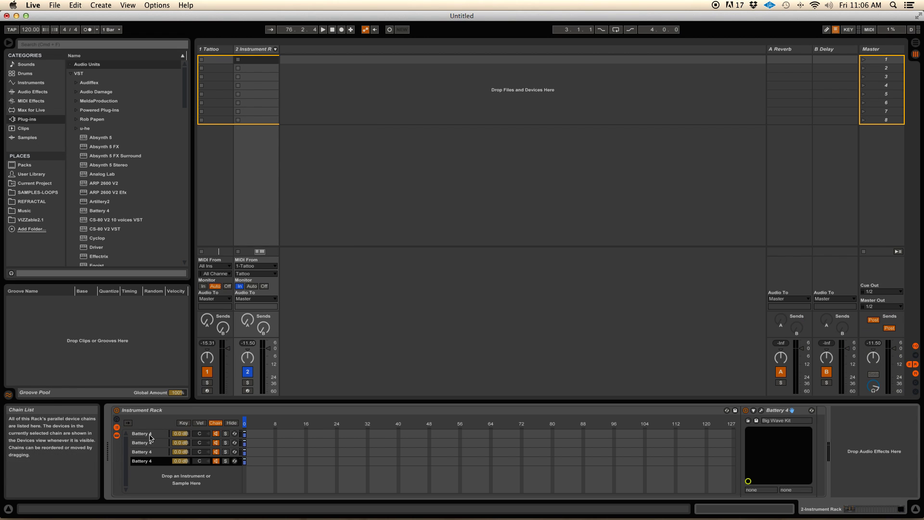
Step: Extend the zones of all four Battery 4 chains across the full 0–127 range and distribute the ranges equally
click(144, 442)
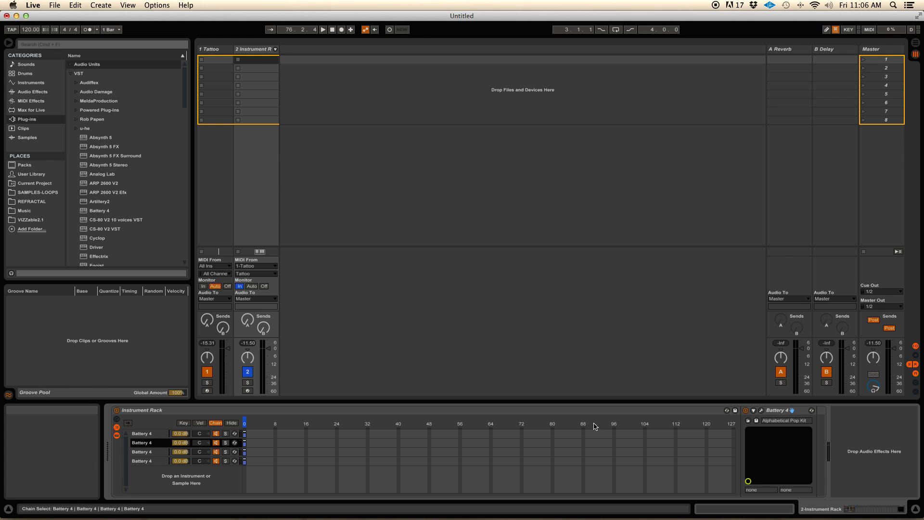
key(Down)
key(Down)
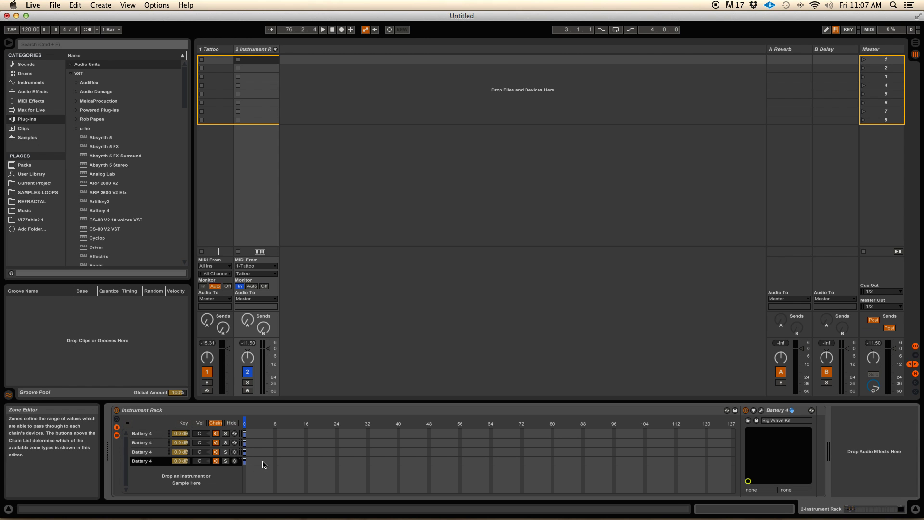
key(super+a)
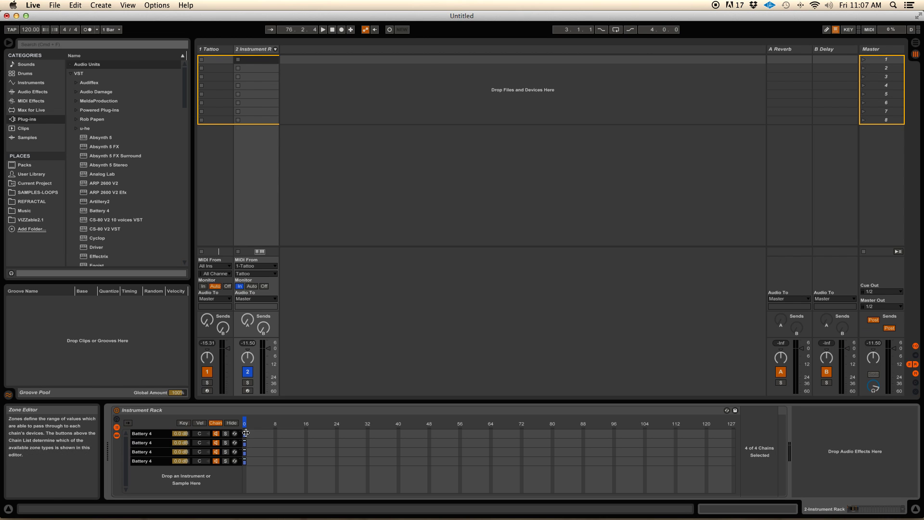
drag(246, 434, 735, 434)
right_click(409, 436)
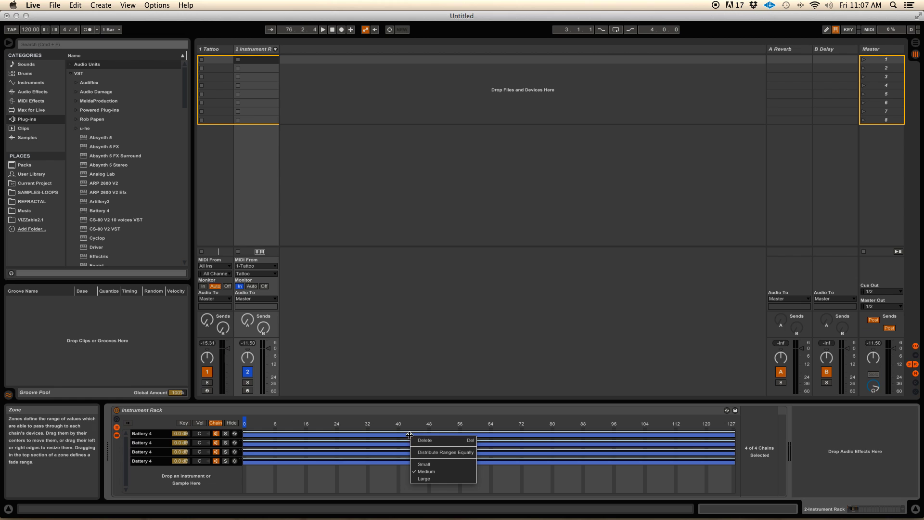
click(450, 458)
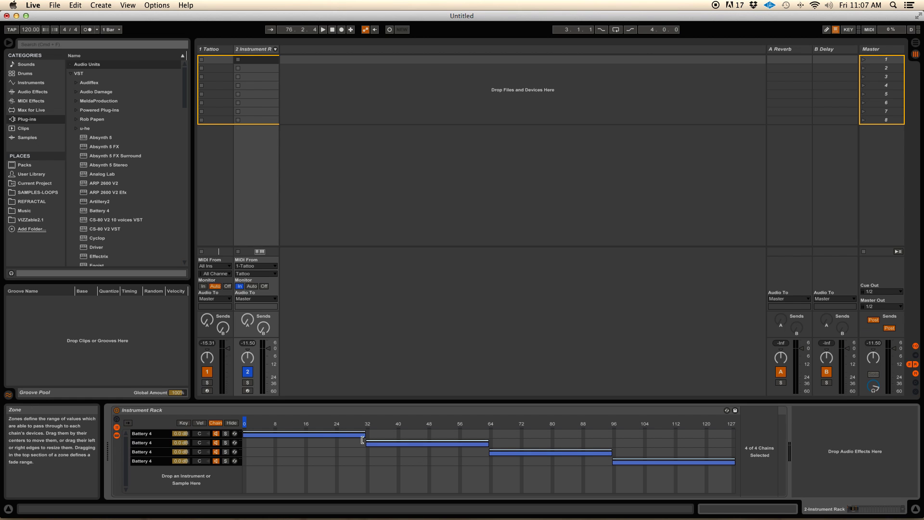
click(265, 451)
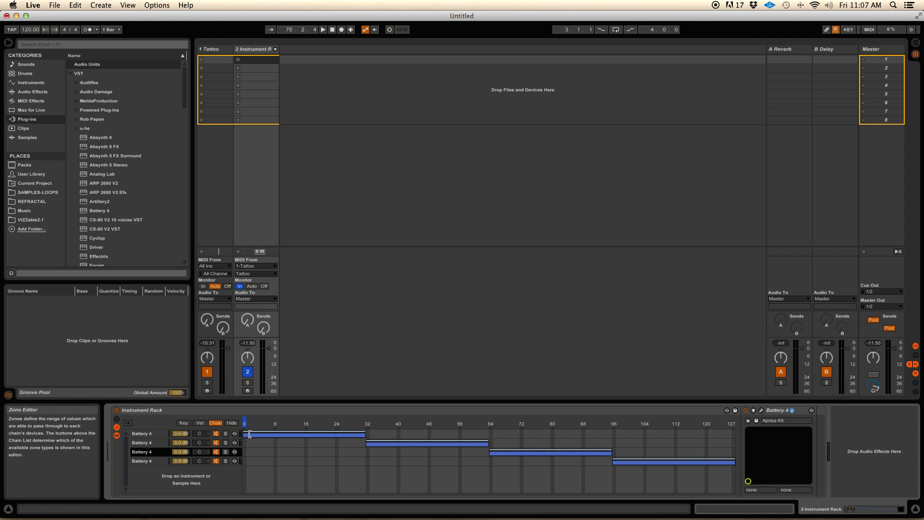
Step: Audition the second Battery 4 chain by moving the chain selector to about 47 during playback, and return the selector to 0
drag(246, 425, 425, 425)
click(193, 432)
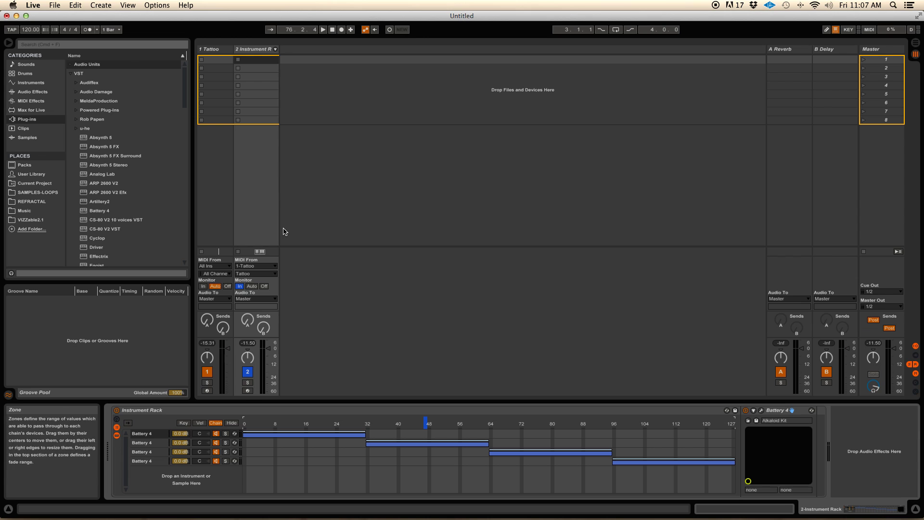
click(323, 29)
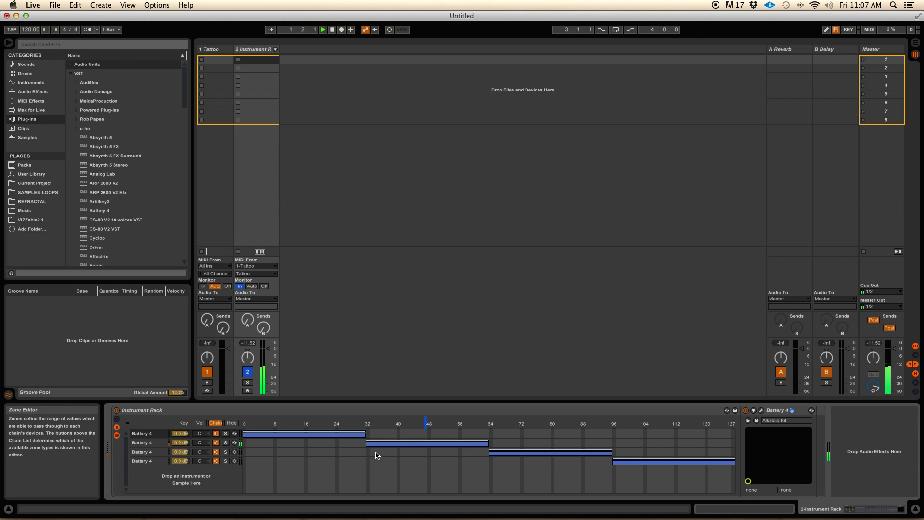
mouse_move(425, 425)
mouse_down()
mouse_move(299, 427)
mouse_move(710, 425)
mouse_move(244, 424)
mouse_up()
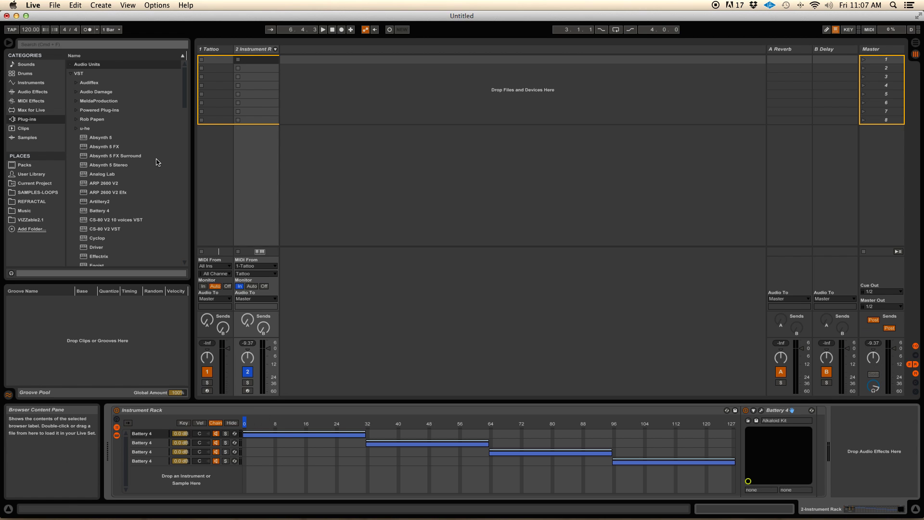
Step: Add the Max for Live LFO after the Instrument Rack and map it to the rack's Chain Selector
click(31, 109)
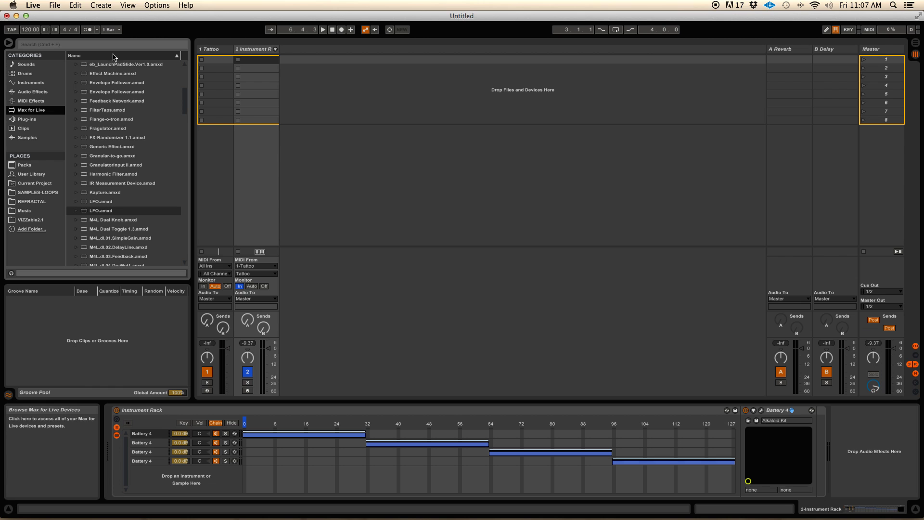
drag(94, 212, 860, 443)
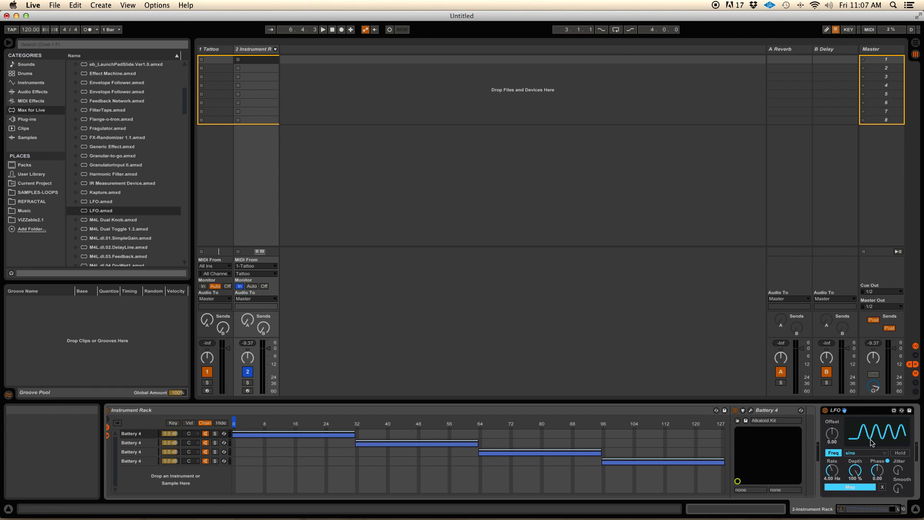
click(839, 488)
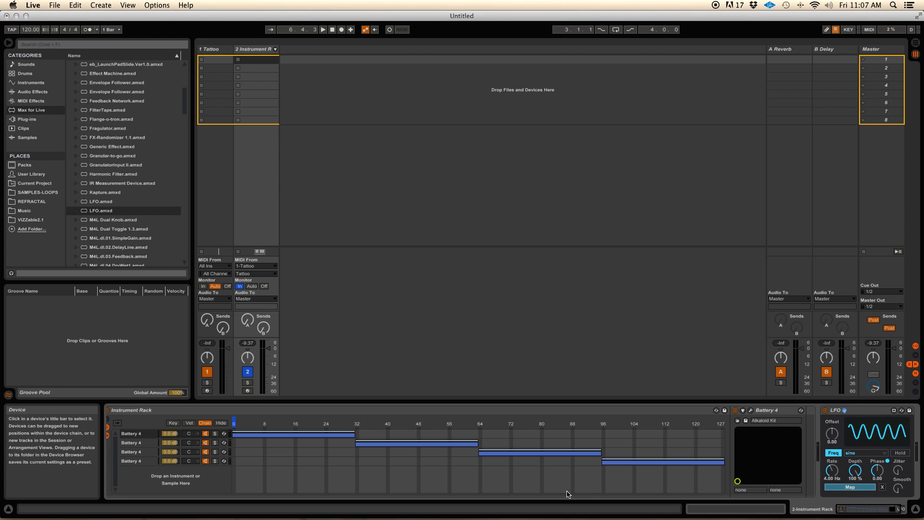
click(234, 425)
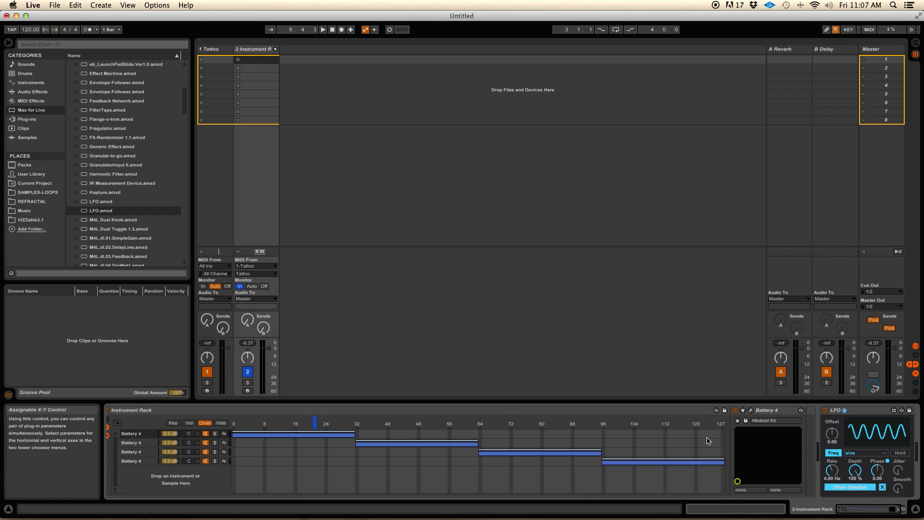
Step: Slow the LFO to 1.24 Hz, switch it to Sync mode and set its synced rate to 1/3 during playback
mouse_move(836, 471)
mouse_down()
mouse_move(835, 455)
mouse_move(833, 474)
mouse_up()
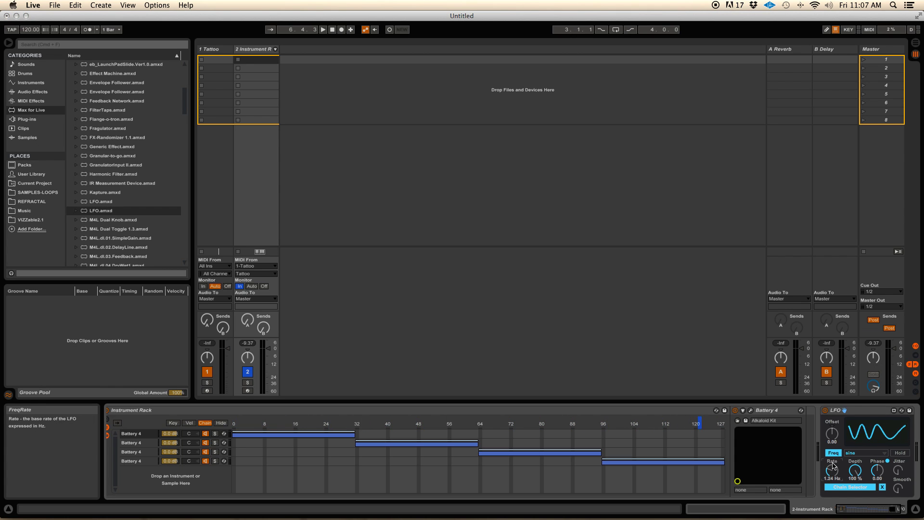
click(834, 453)
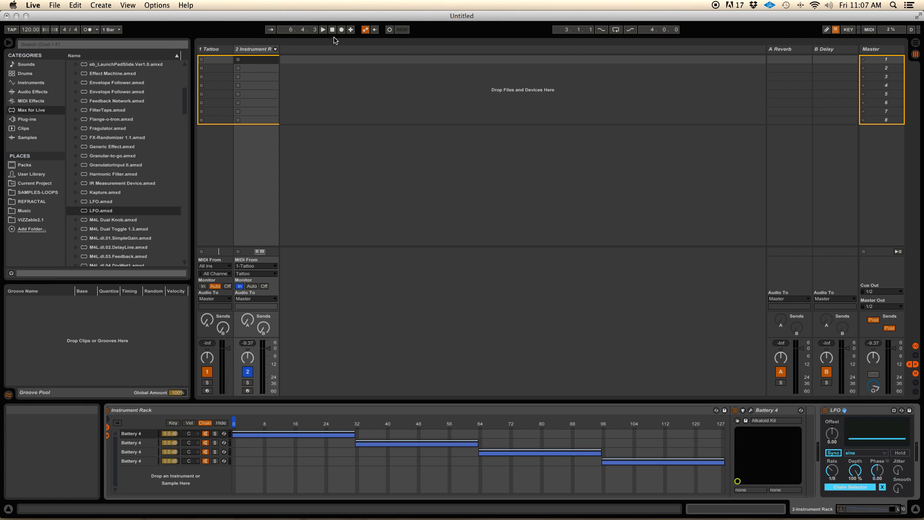
click(324, 29)
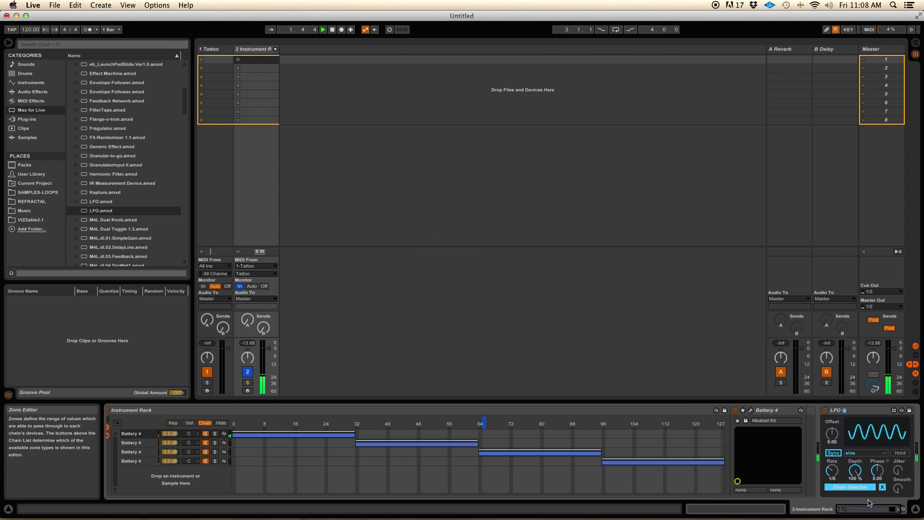
drag(832, 471, 832, 469)
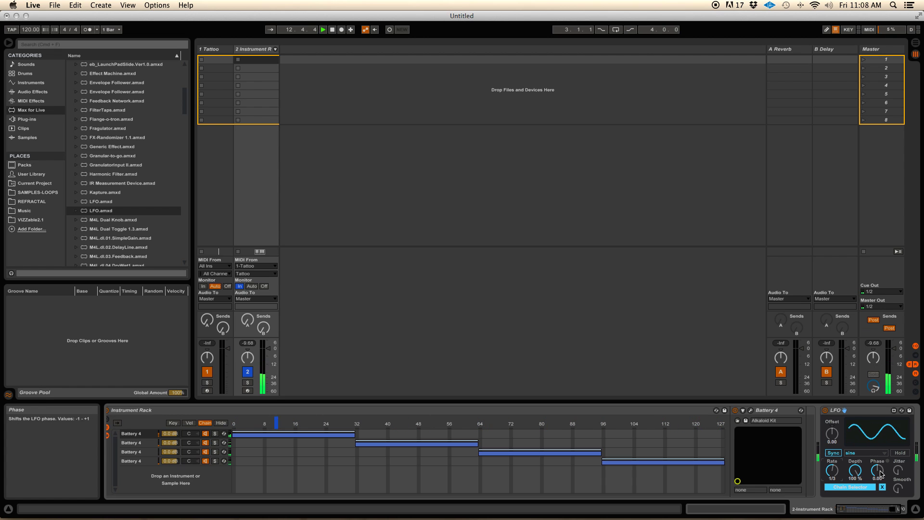
Step: Set the LFO phase to -1.00 and toggle its Hold option twice
drag(880, 474, 879, 501)
click(899, 453)
click(899, 454)
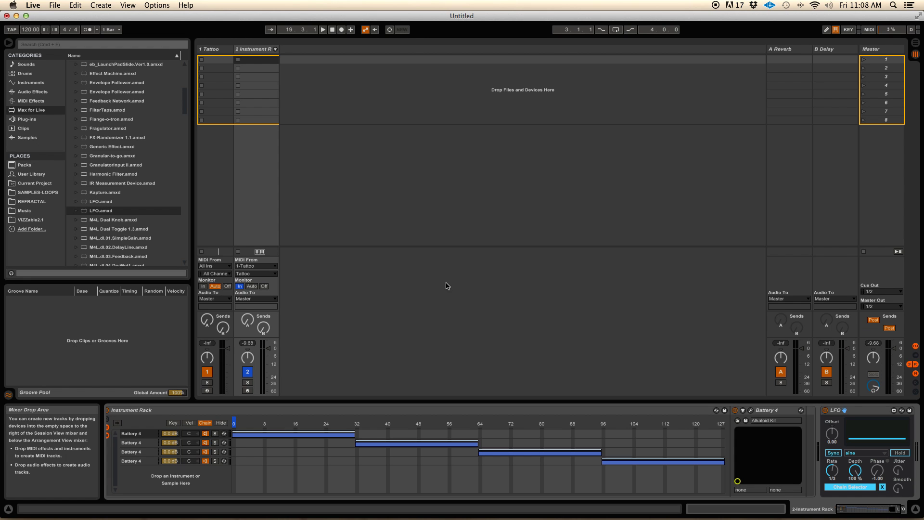
Step: Load the Thesys VST plug-in onto a new track beside the Instrument Rack track
click(26, 119)
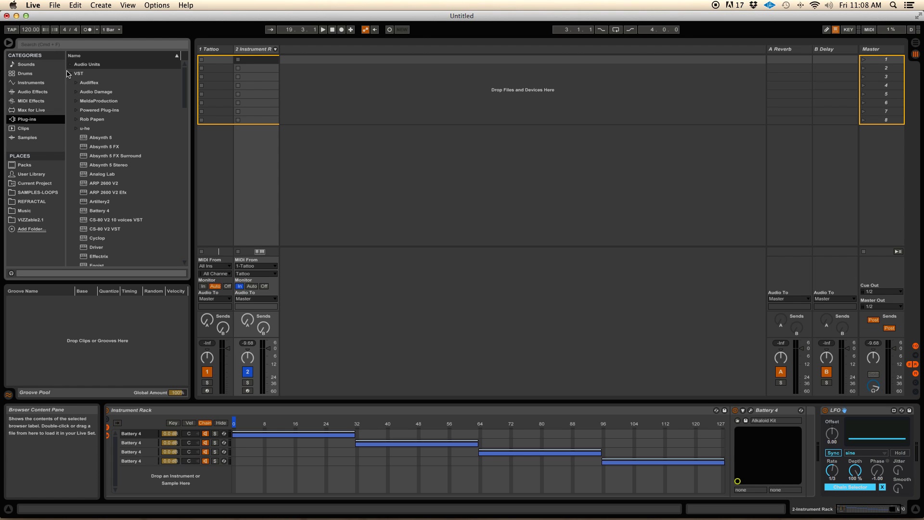
scroll(130, 125, down, 20)
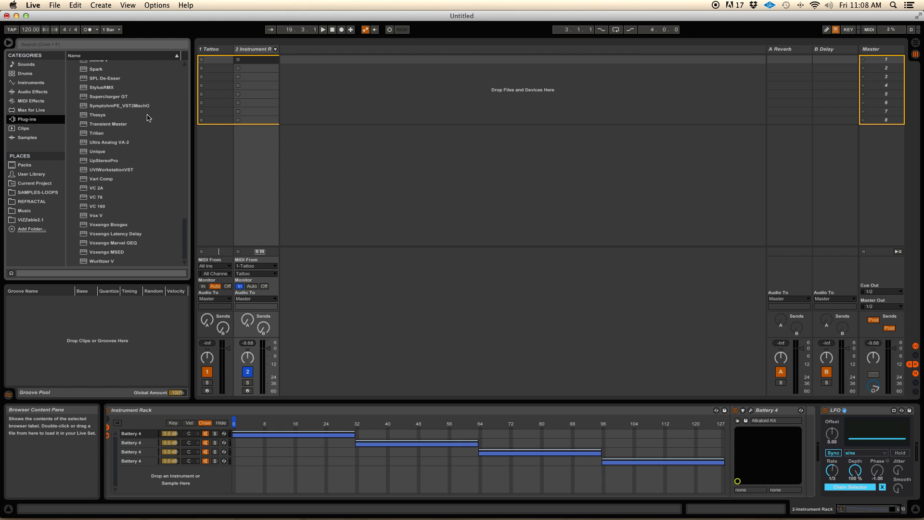
click(216, 50)
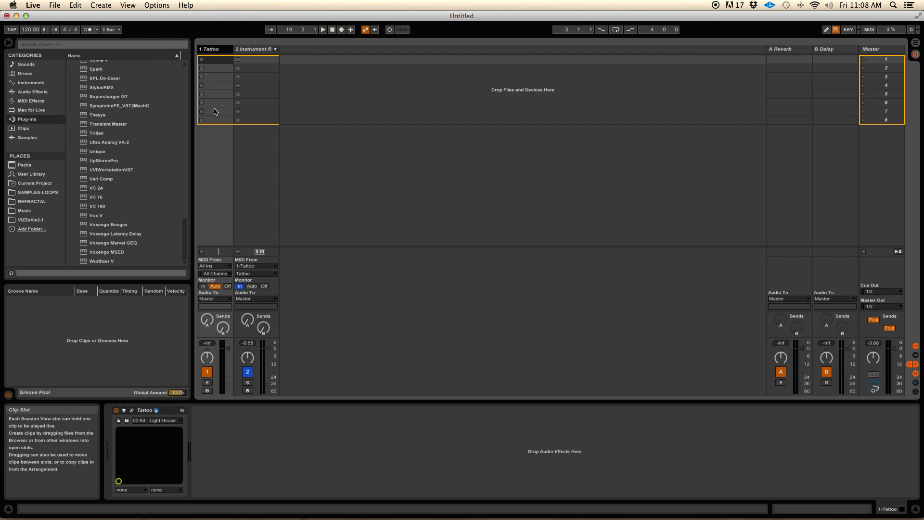
scroll(113, 143, up, 2)
drag(97, 134, 291, 56)
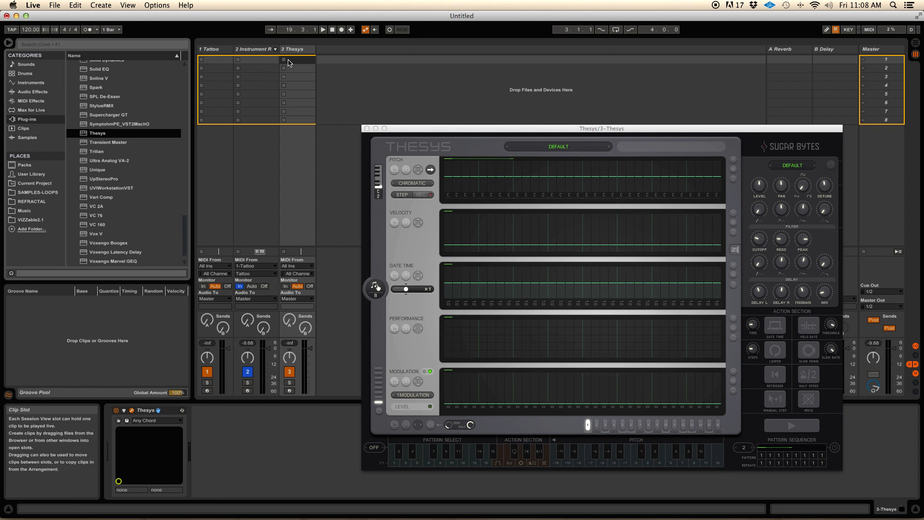
Step: Load the Chord Hunter preset from Factory 2 in Thesys and advance through the presets to Cool Runnings
click(216, 51)
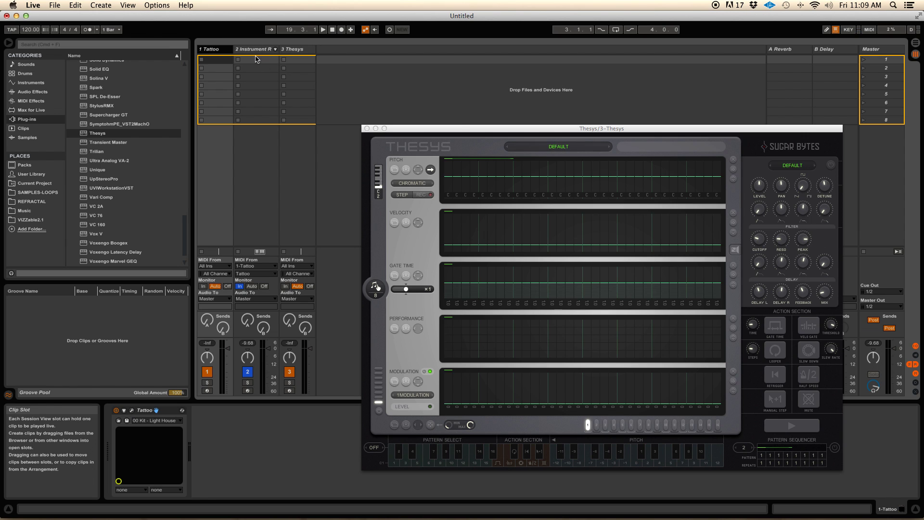
click(418, 131)
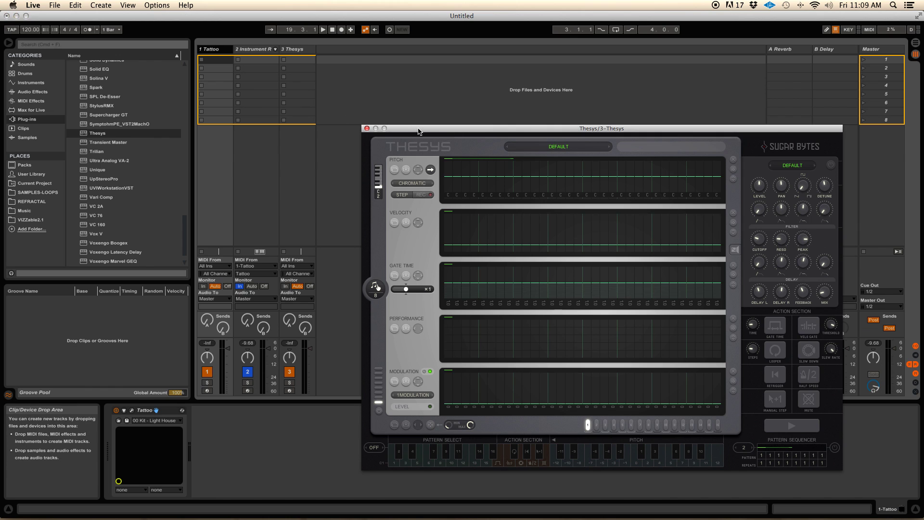
click(574, 147)
mouse_move(570, 180)
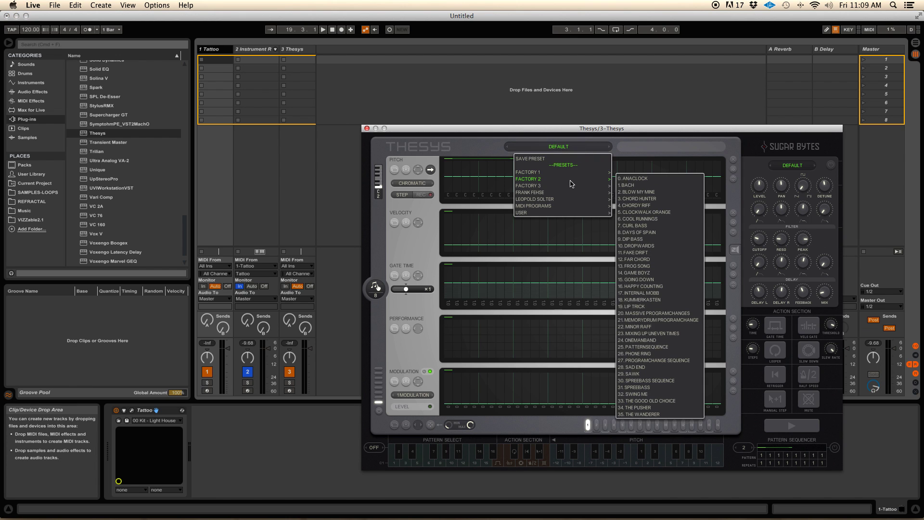
click(667, 199)
click(554, 146)
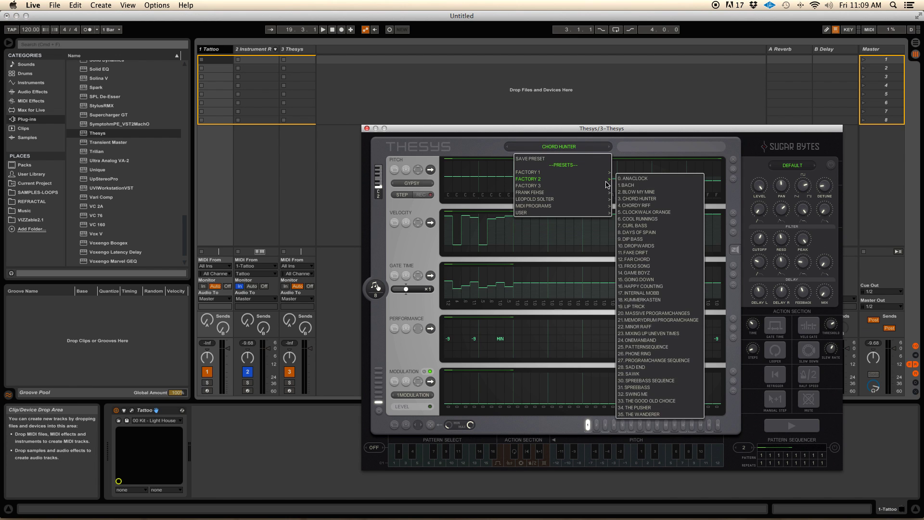
click(628, 199)
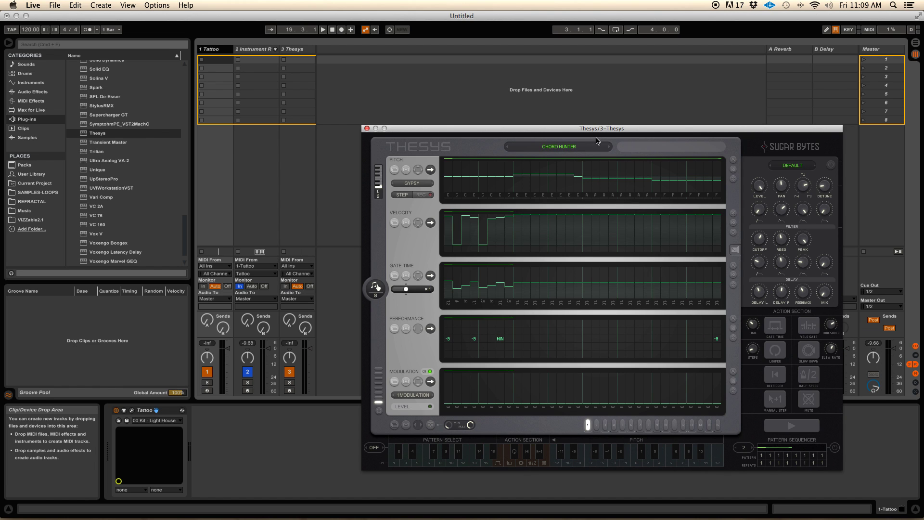
click(610, 147)
click(609, 146)
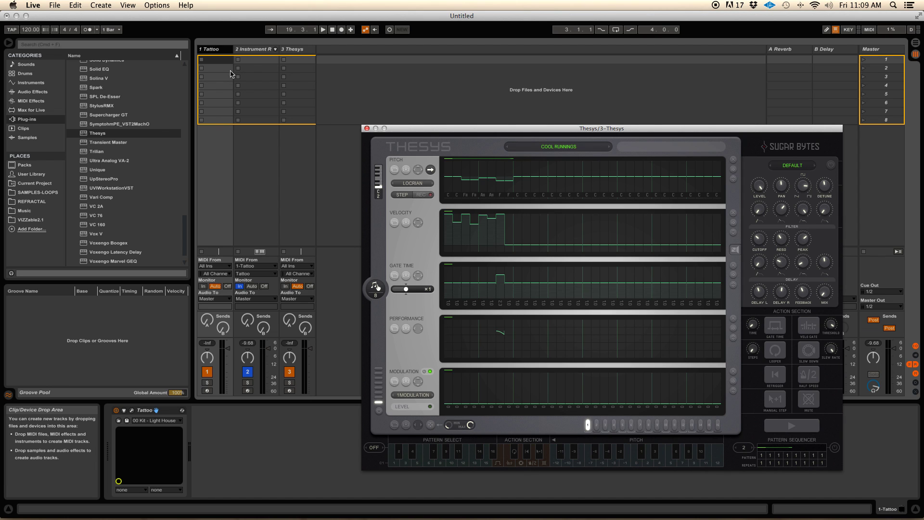
Step: Select the Thesys track and load the Fast Bass preset from the Factory 1 presets
click(308, 51)
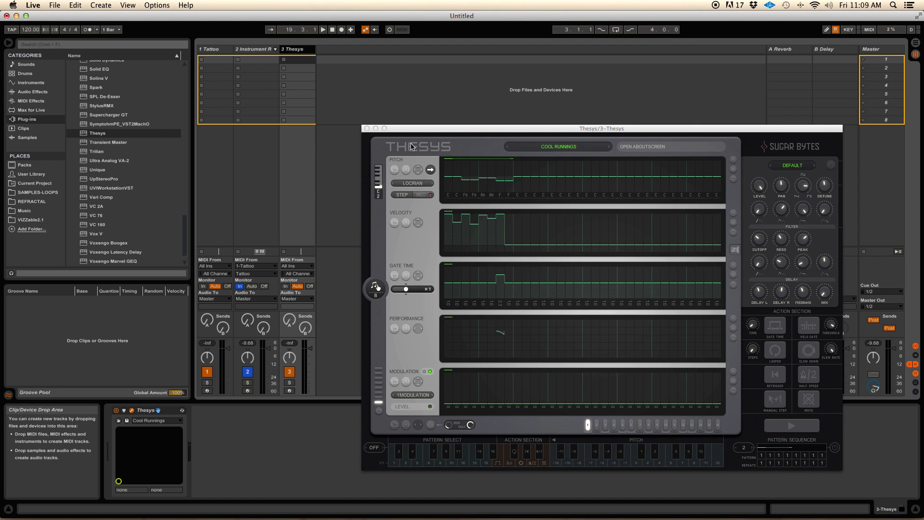
click(558, 146)
mouse_move(561, 173)
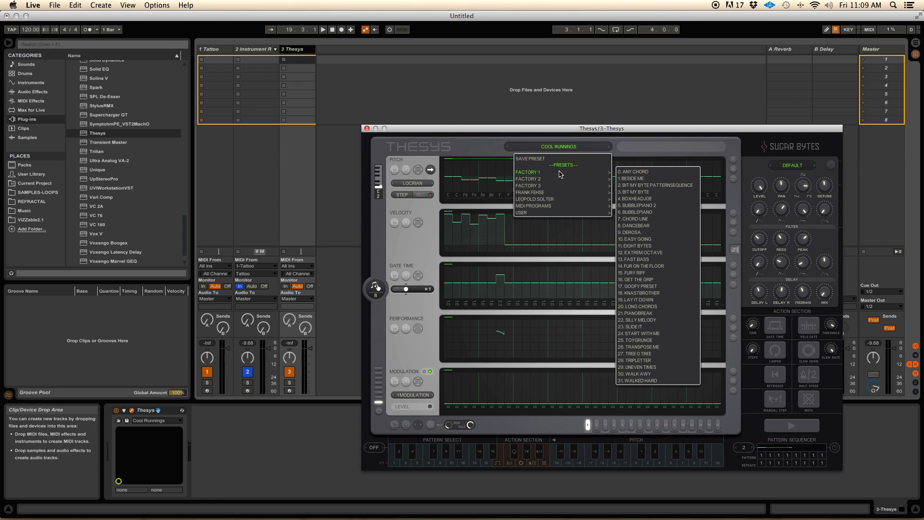
click(652, 262)
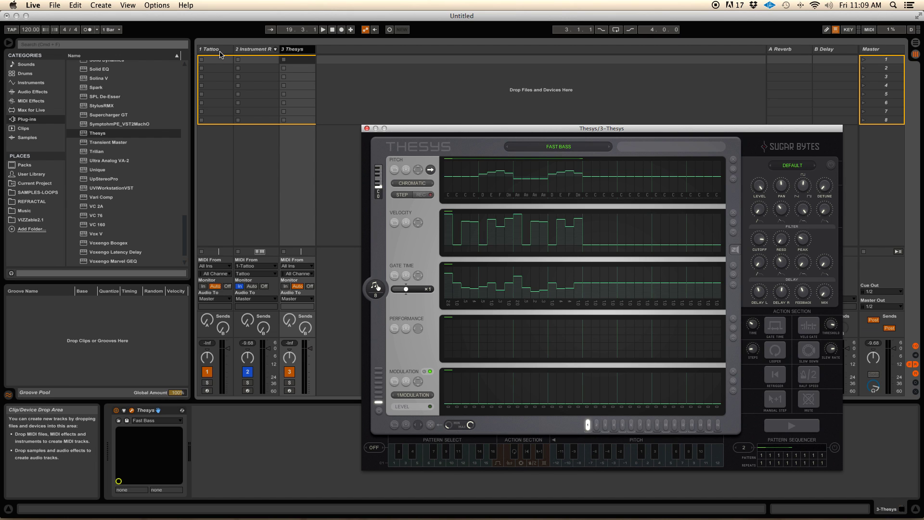
Step: View the second pattern of the Thesys Fast Bass preset and return to the first pattern
click(597, 425)
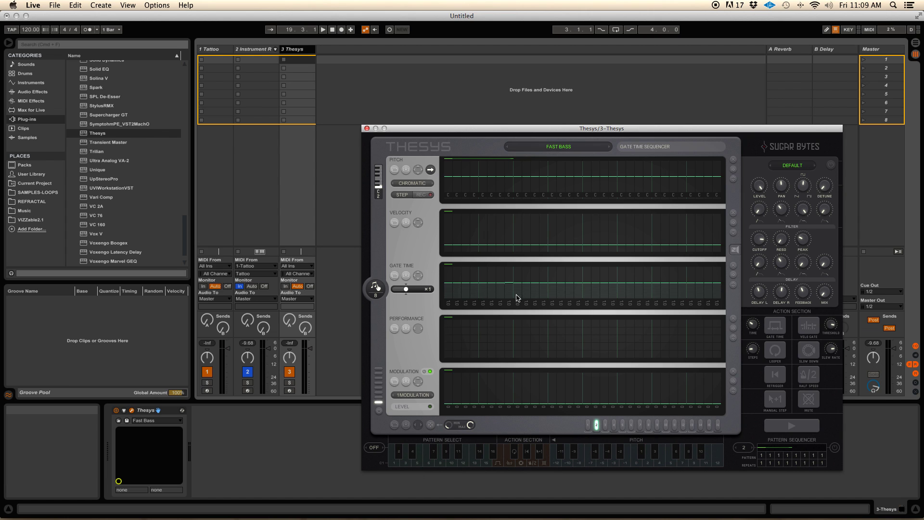
drag(451, 128, 451, 128)
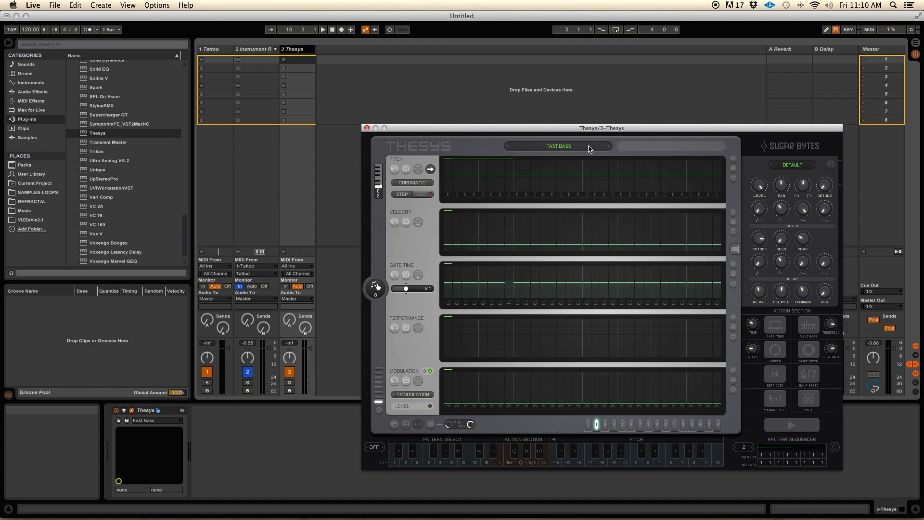
click(588, 424)
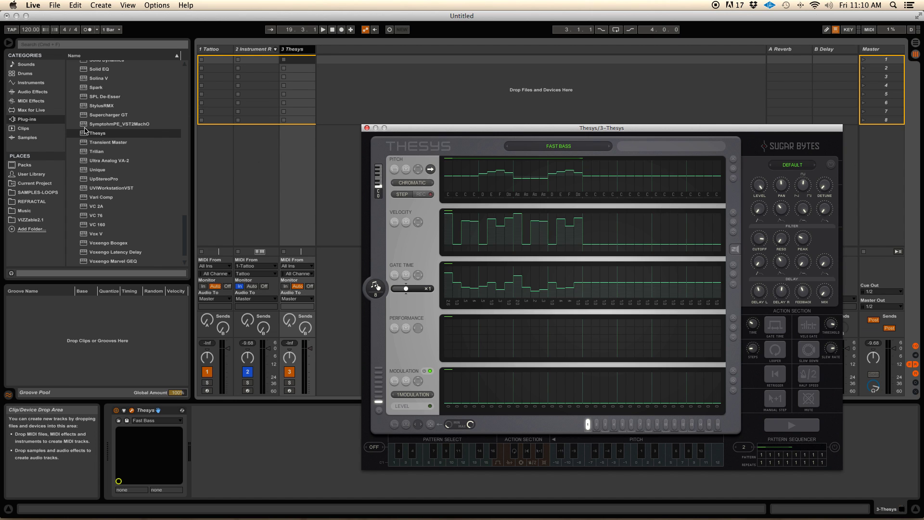
Step: Load an empty Instrument Rack onto a new track beside the Thesys track and show its chain list
click(31, 82)
drag(101, 119, 337, 64)
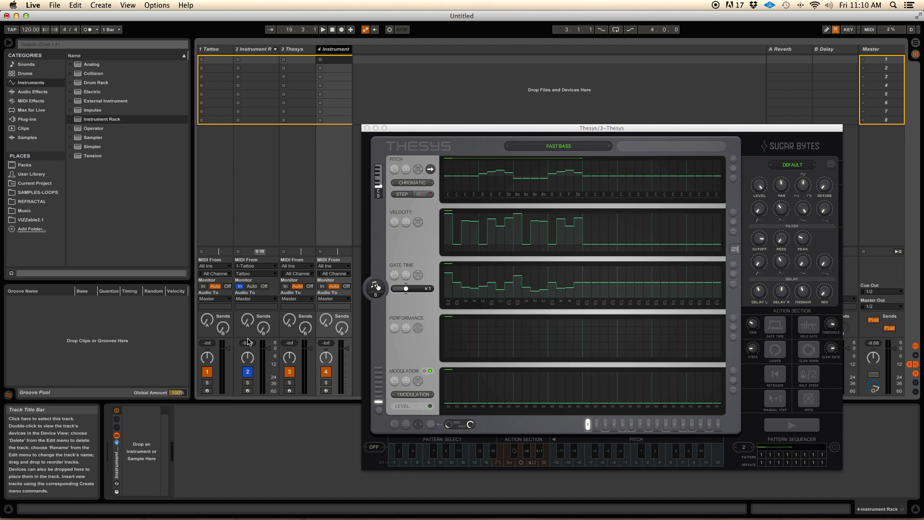
click(118, 430)
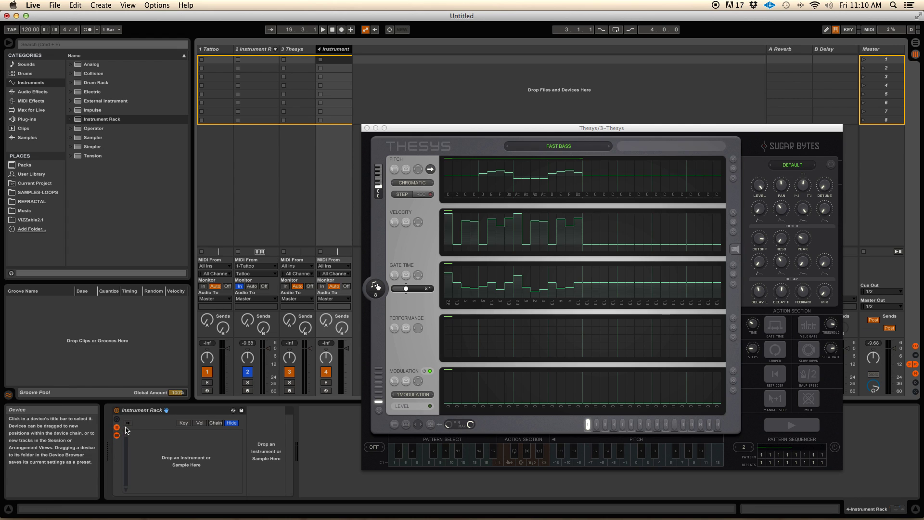
Step: Add the Operator preset Autosinfonie.adg from Synth Rhythmic as the first chain of the new Instrument Rack
click(87, 129)
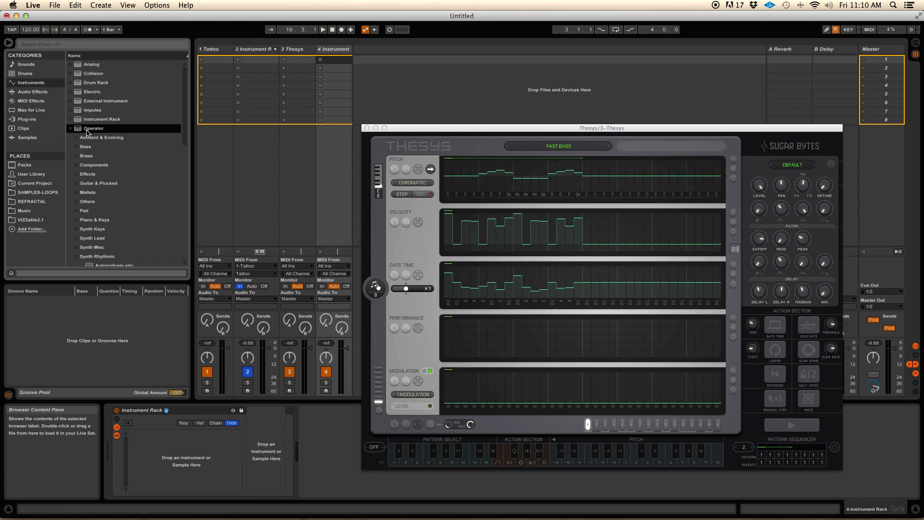
click(77, 139)
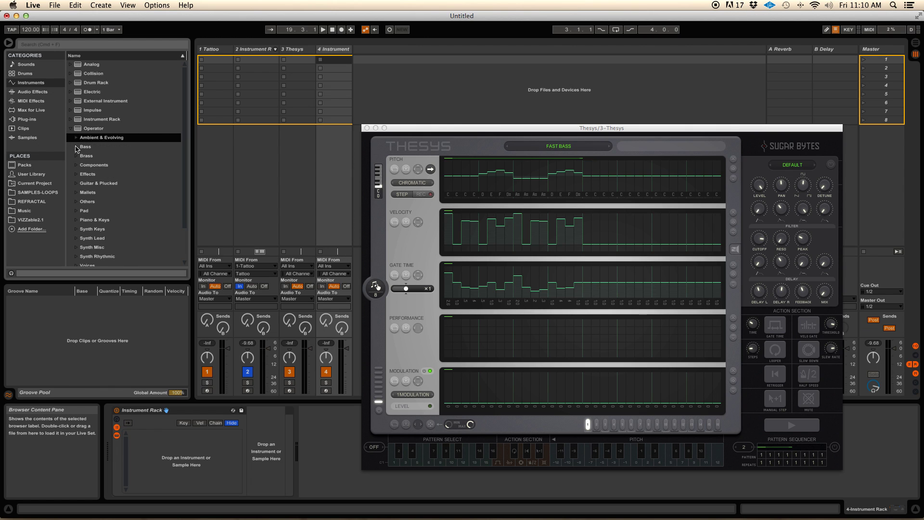
scroll(81, 173, down, 3)
click(86, 215)
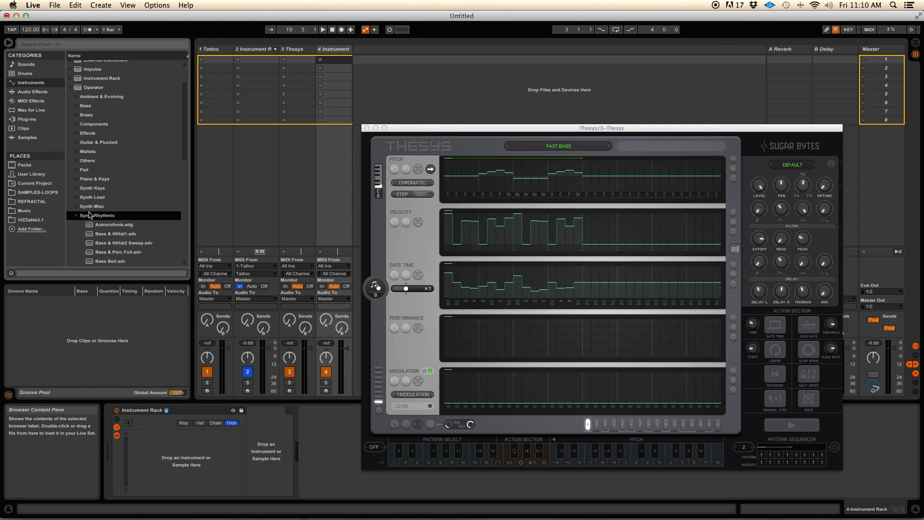
double_click(101, 225)
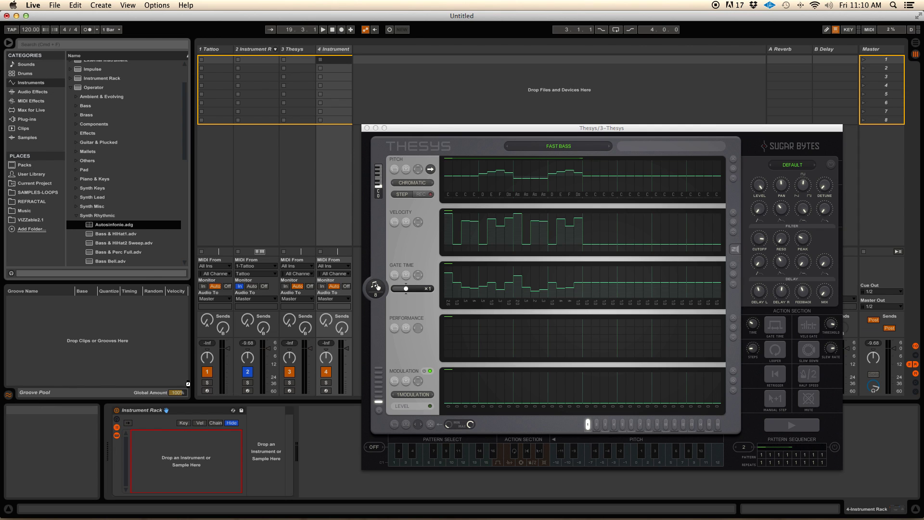
Step: Add the presets Keys Machine, Muted & Bell Unpitched, Perc Full 16ths and Pure Bell 8ths as further chains in the rack
scroll(129, 172, down, 5)
drag(118, 189, 187, 455)
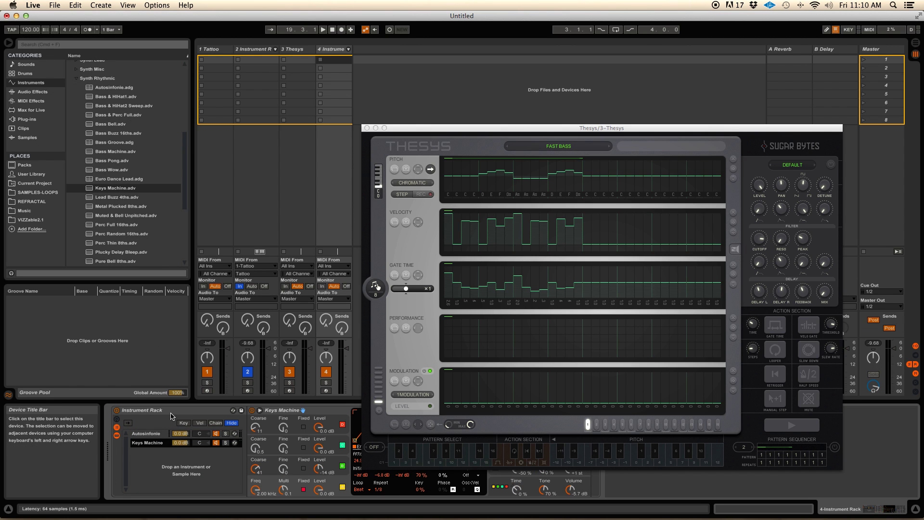
drag(110, 215, 159, 445)
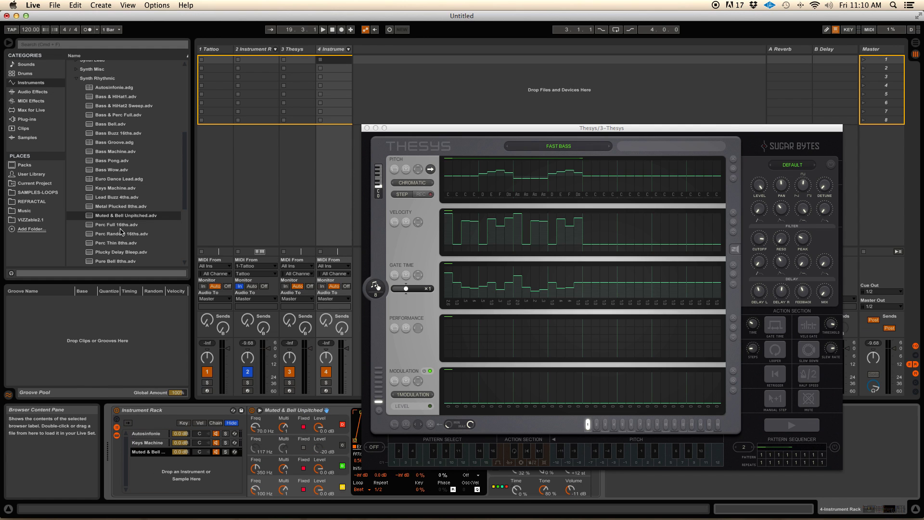
scroll(121, 231, down, 2)
drag(124, 208, 153, 469)
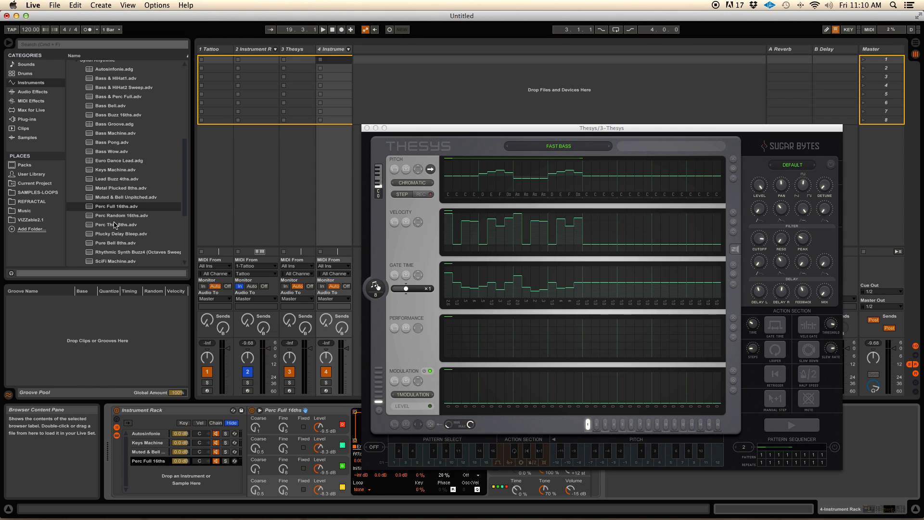
drag(111, 243, 178, 464)
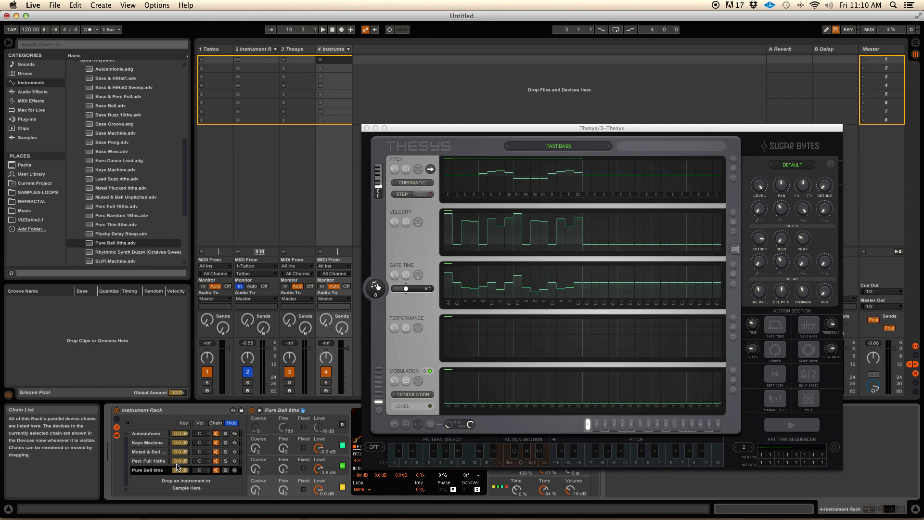
Step: Add the SciFi Machine and Perc Random 16ths presets as chains at the end of the rack
scroll(107, 219, down, 3)
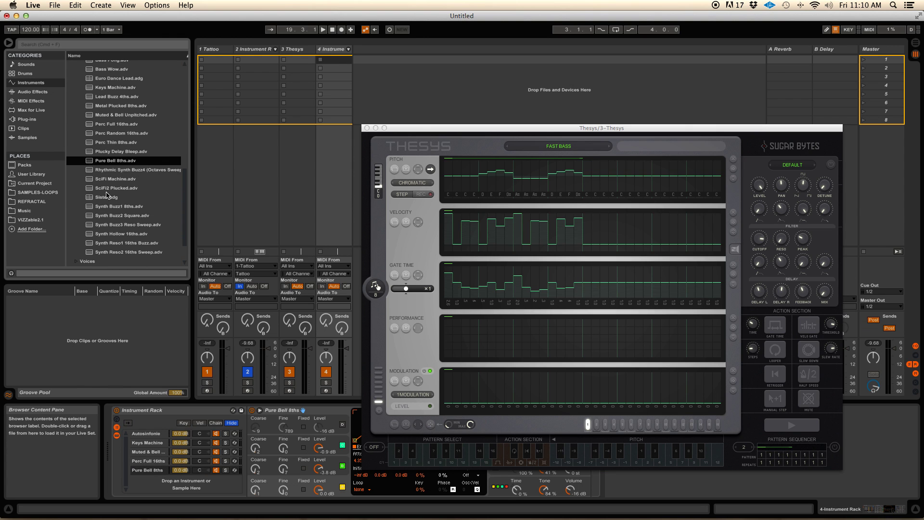
drag(114, 181, 176, 479)
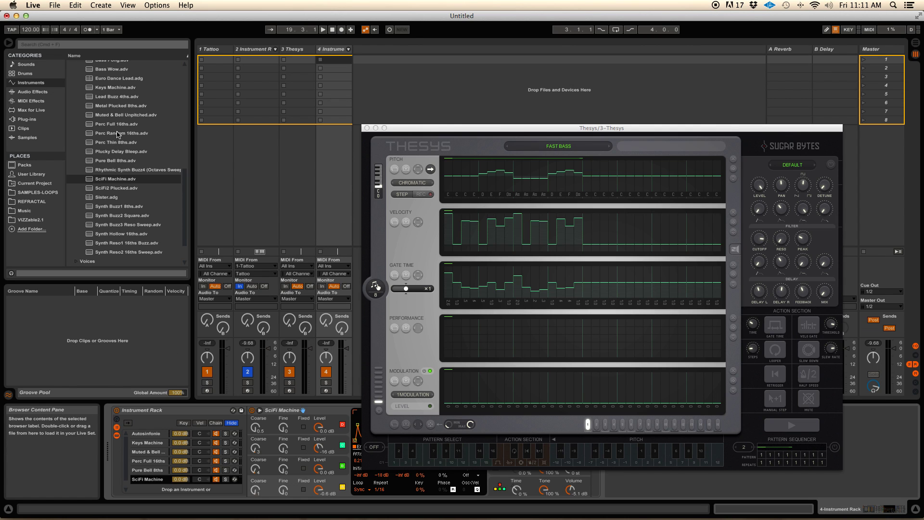
drag(121, 133, 162, 491)
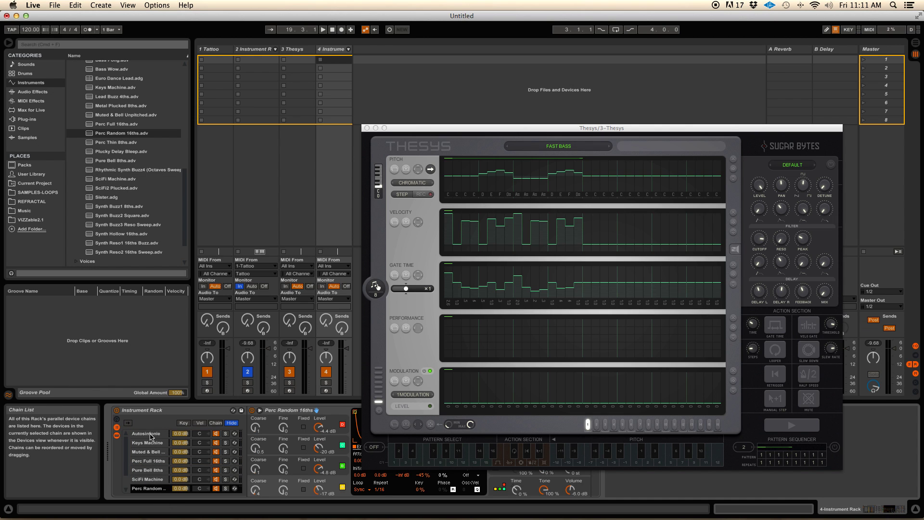
Step: Audition the Synth Rhythmic presets from Euro Dance Lead up to Bass Machine, and add Bass Machine as the topmost chain of the rack
click(149, 452)
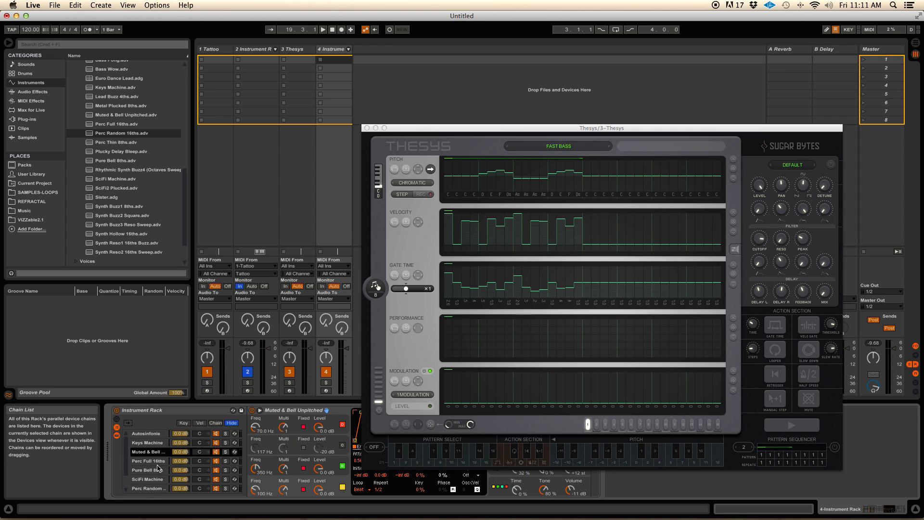
scroll(138, 142, up, 3)
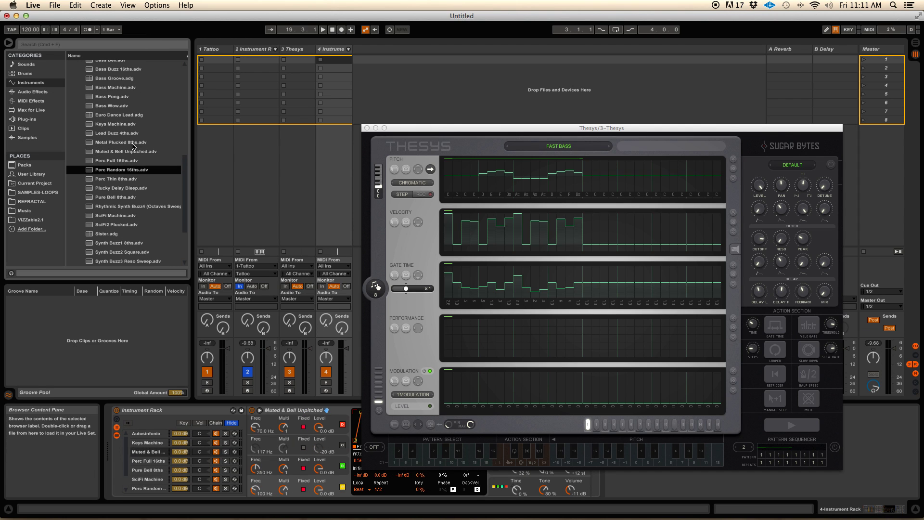
scroll(139, 154, up, 2)
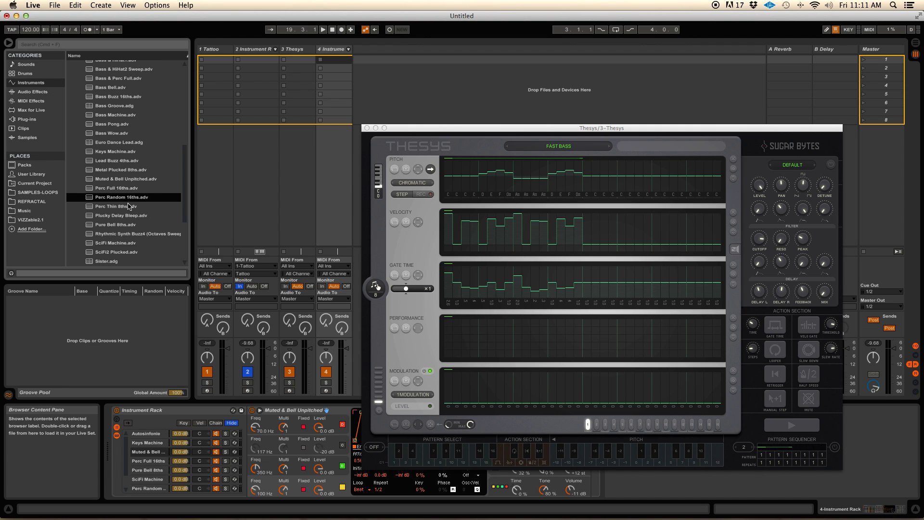
scroll(128, 208, down, 3)
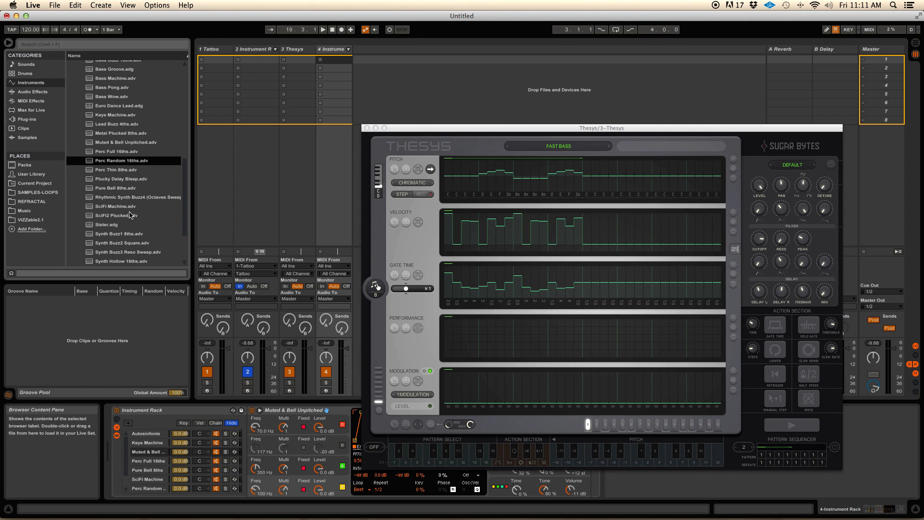
scroll(127, 216, up, 5)
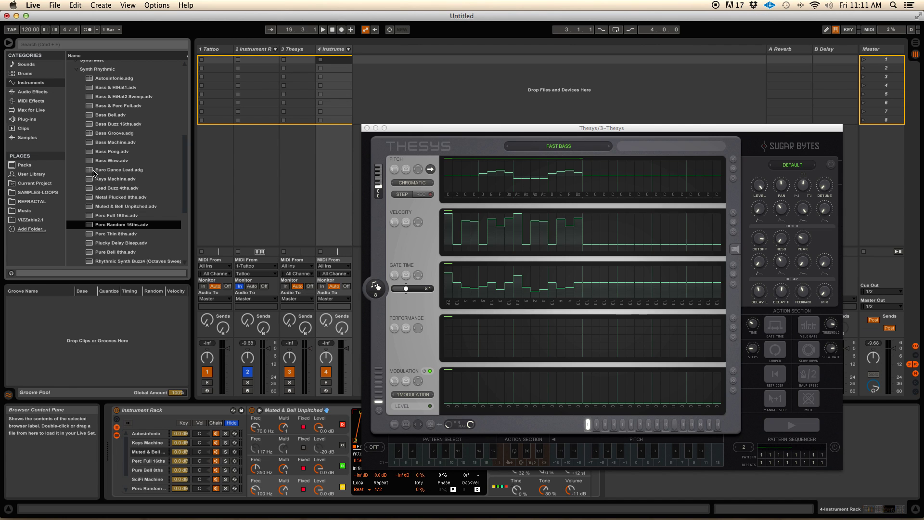
click(93, 171)
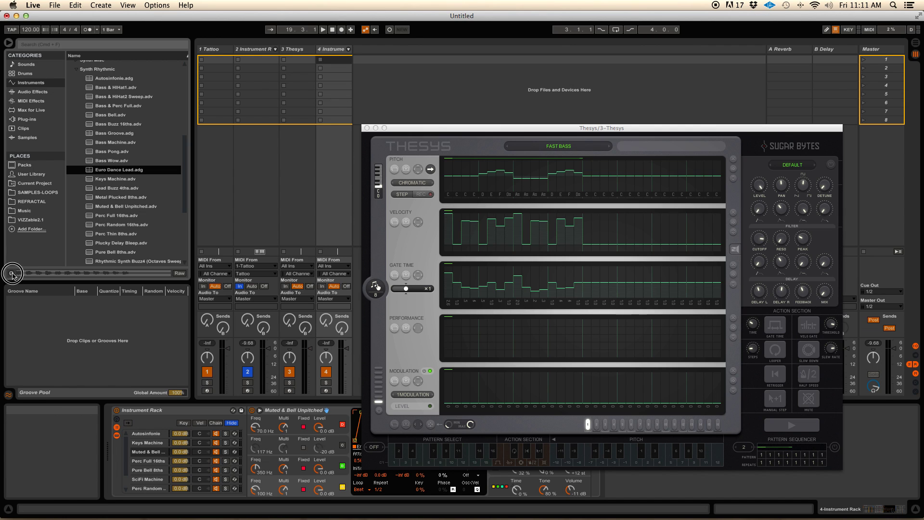
key(Up)
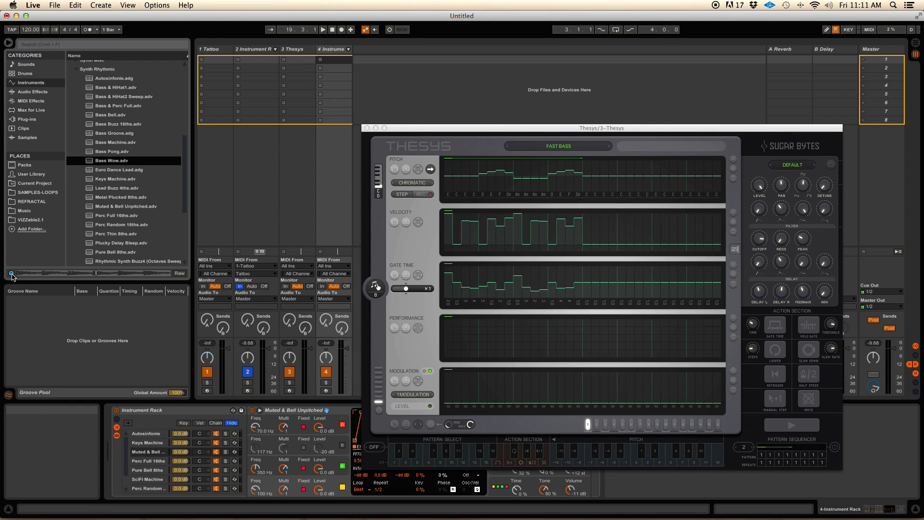
key(Up)
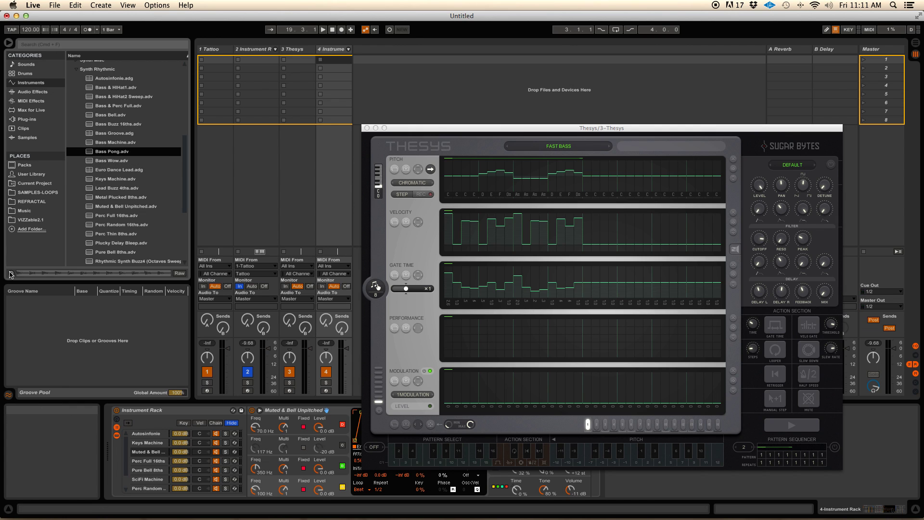
key(Up)
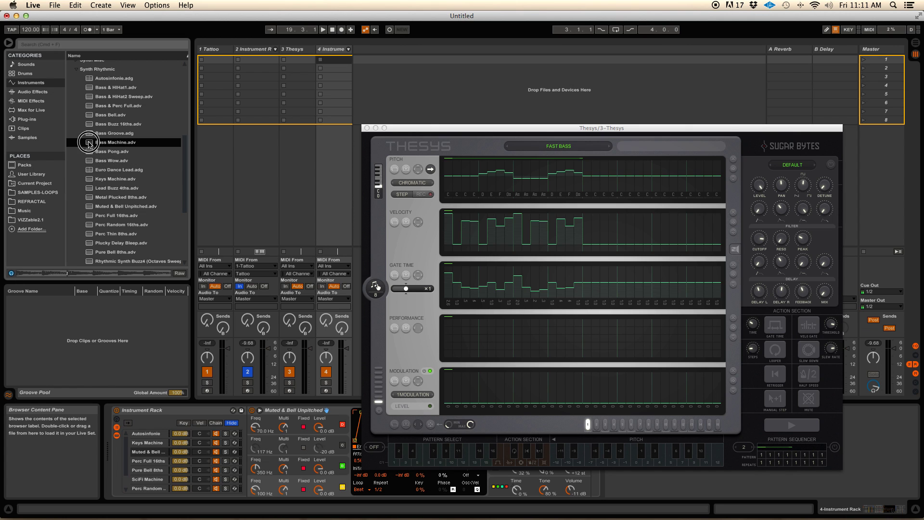
drag(110, 144, 148, 495)
drag(149, 439, 151, 434)
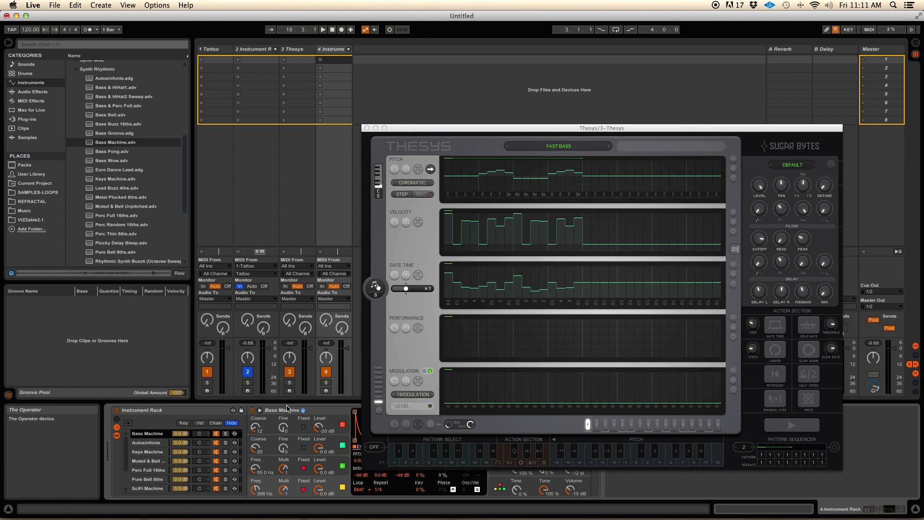
Step: Extend the chain select zones of all eight chains to the full 0–127 range and distribute their ranges equally
drag(400, 128, 446, 53)
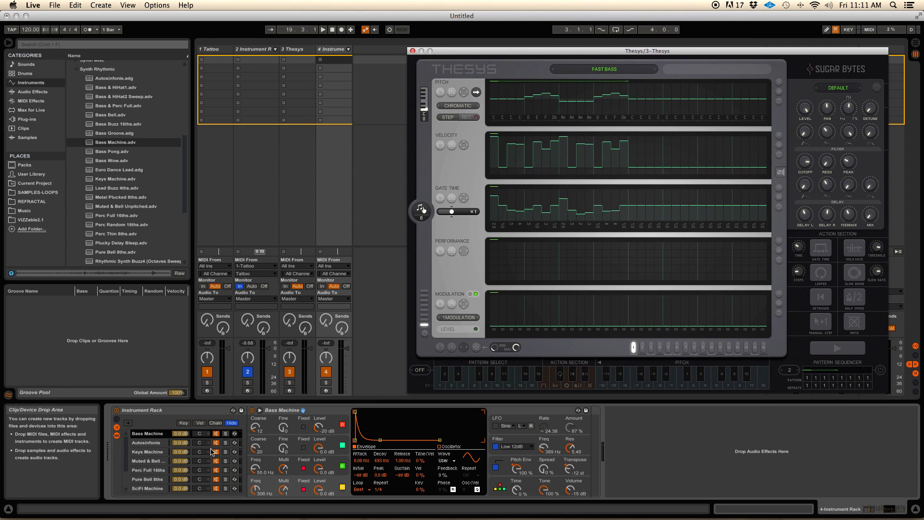
click(215, 423)
click(246, 479)
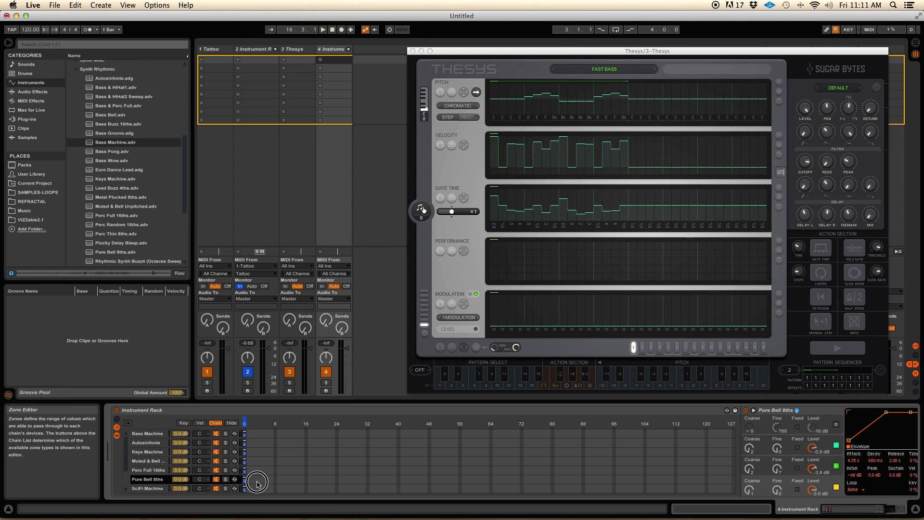
key(super+a)
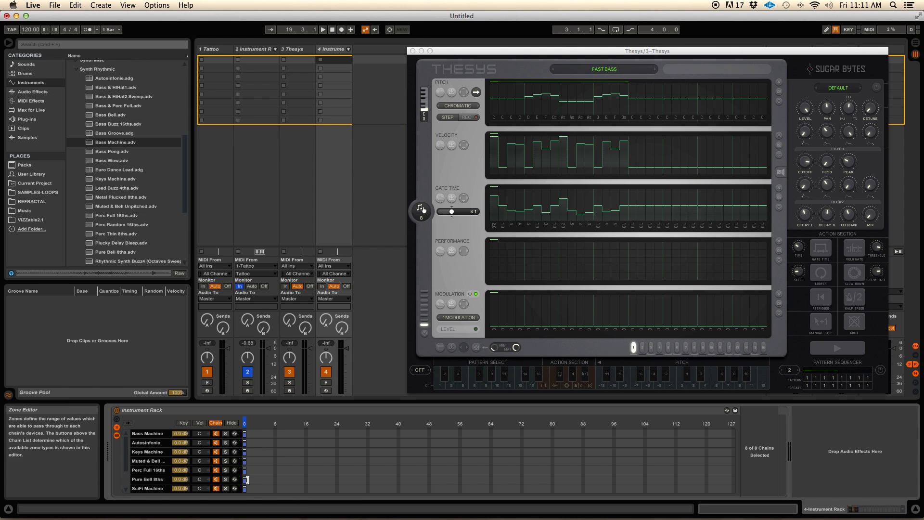
drag(254, 479, 736, 459)
right_click(482, 464)
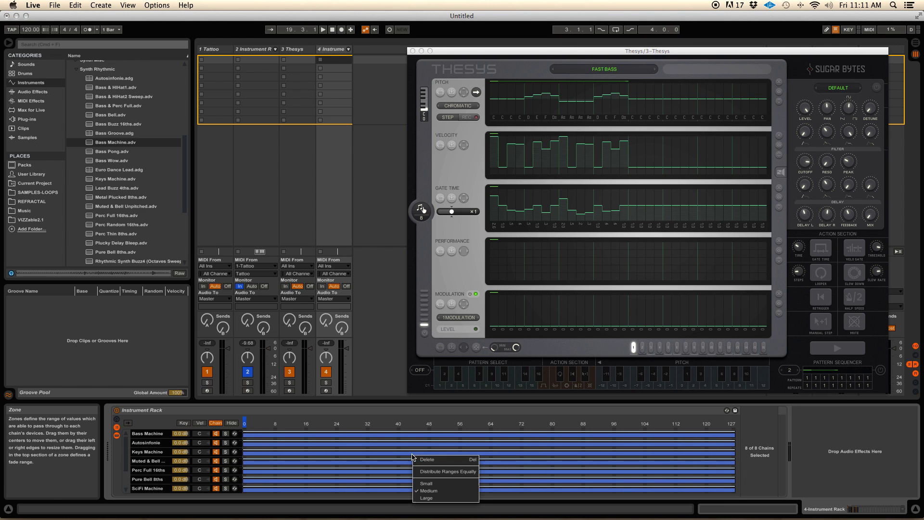
click(448, 471)
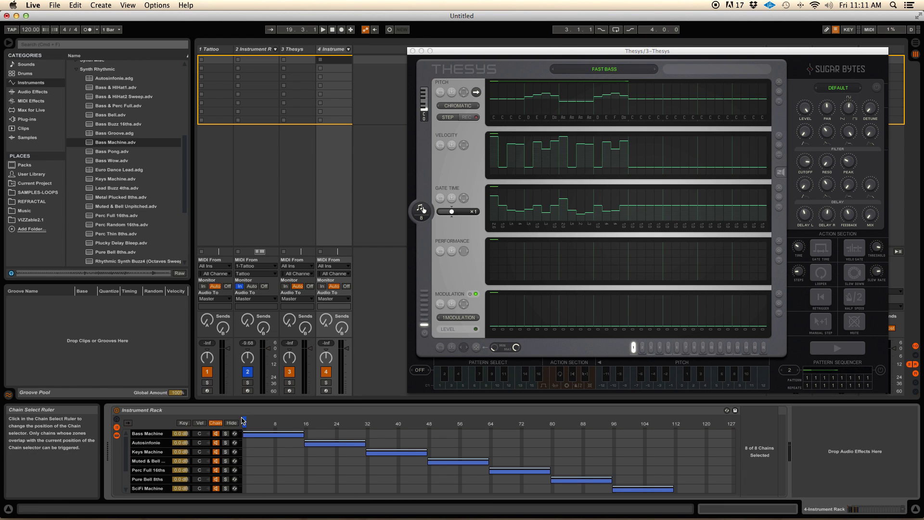
Step: Add the Max for Live LFO after the rack, mapped to the chain selector and with its rate in Sync mode
click(26, 109)
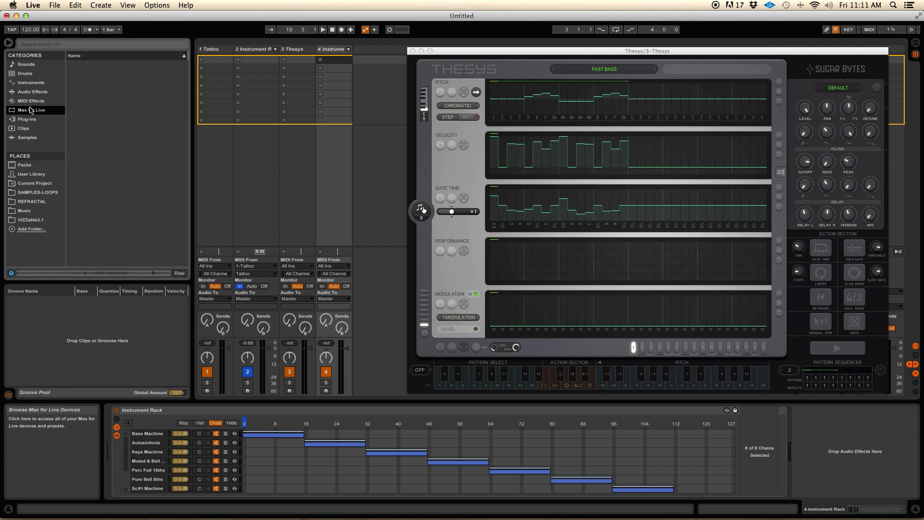
drag(102, 210, 829, 451)
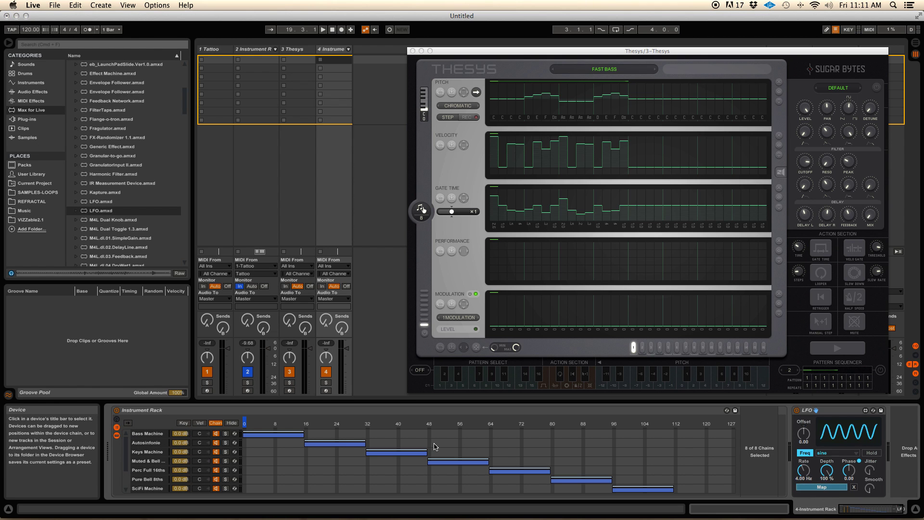
click(255, 428)
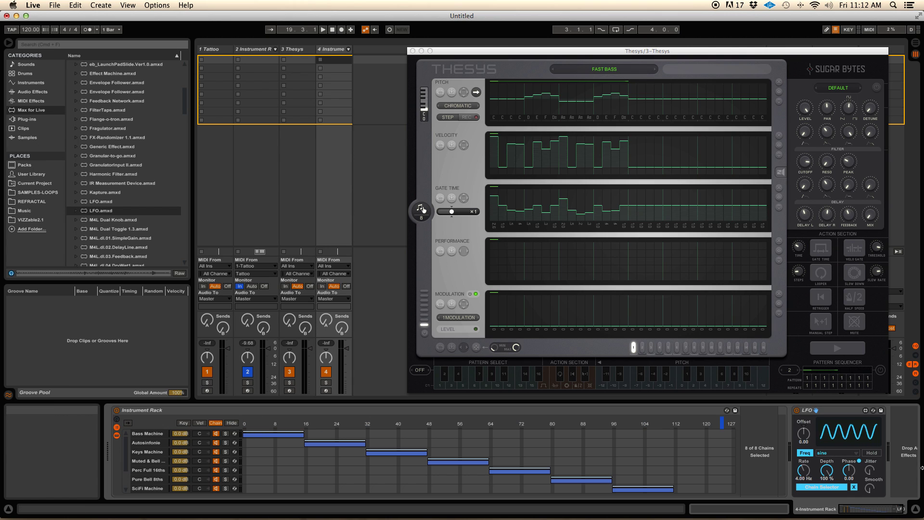
click(805, 452)
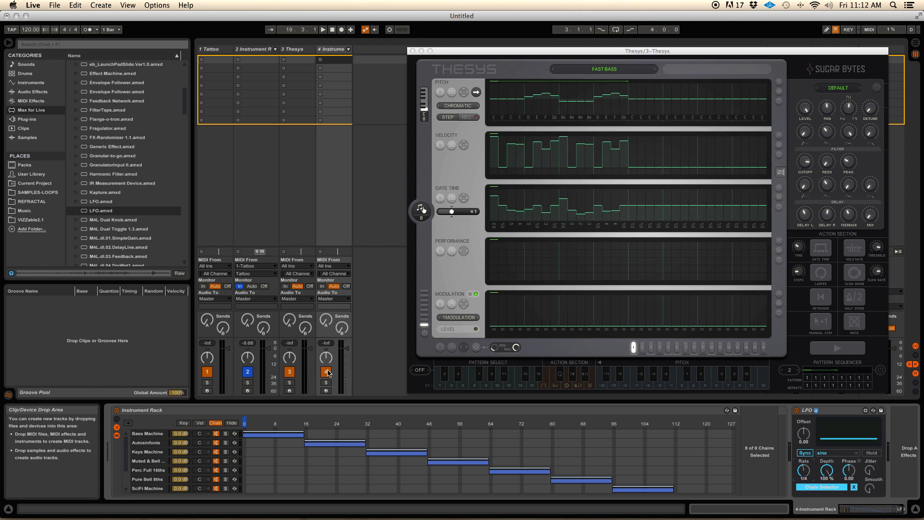
Step: Set track 4's monitoring to In and take its MIDI from 3-Thesys with Thesys as the source channel
click(322, 287)
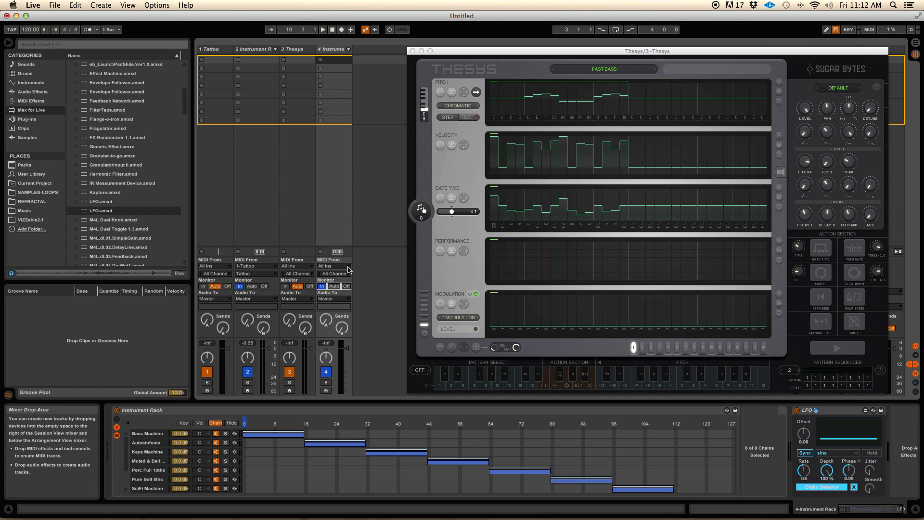
click(334, 266)
click(336, 348)
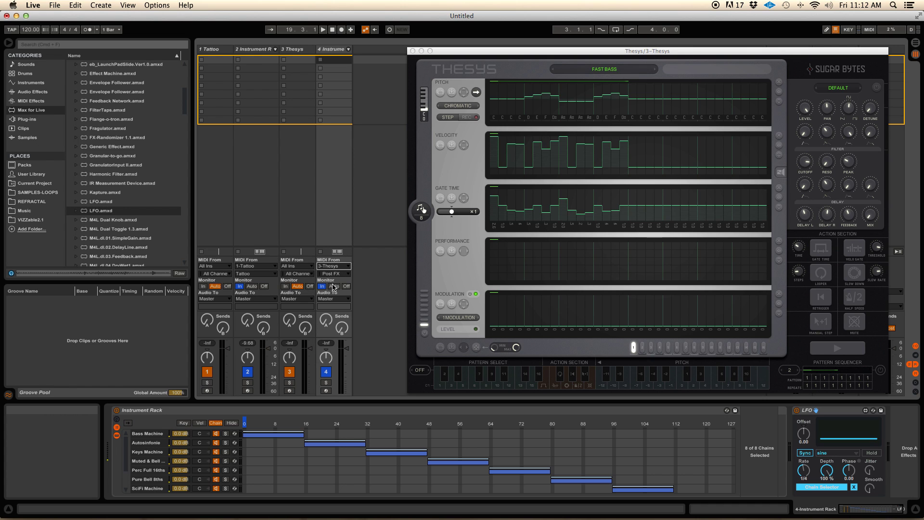
click(335, 274)
click(334, 297)
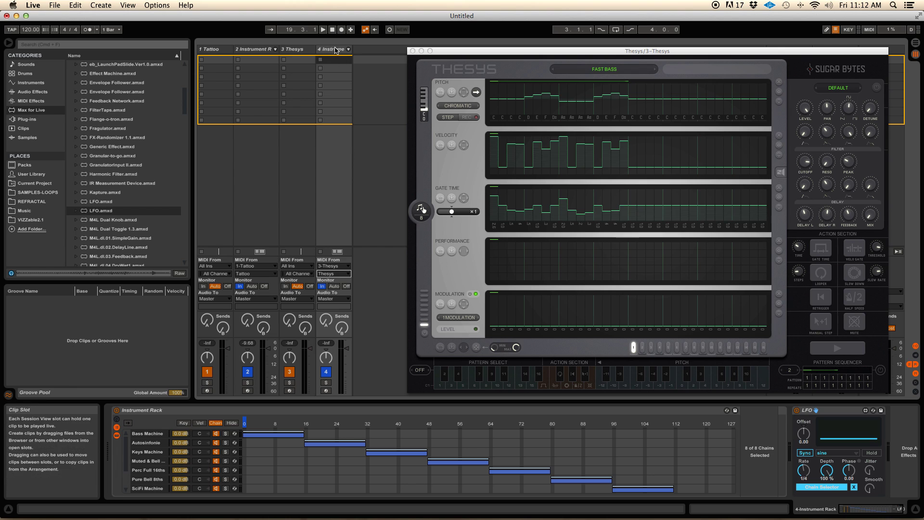
Step: Check tracks 3 and 4, mute tracks 1 and 2, and play back the Thesys-driven Operator rack on its own
click(296, 49)
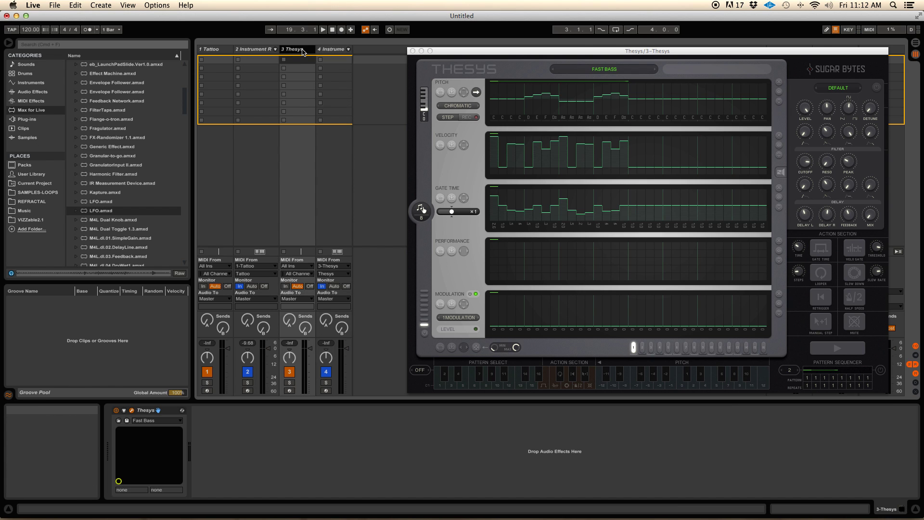
click(340, 50)
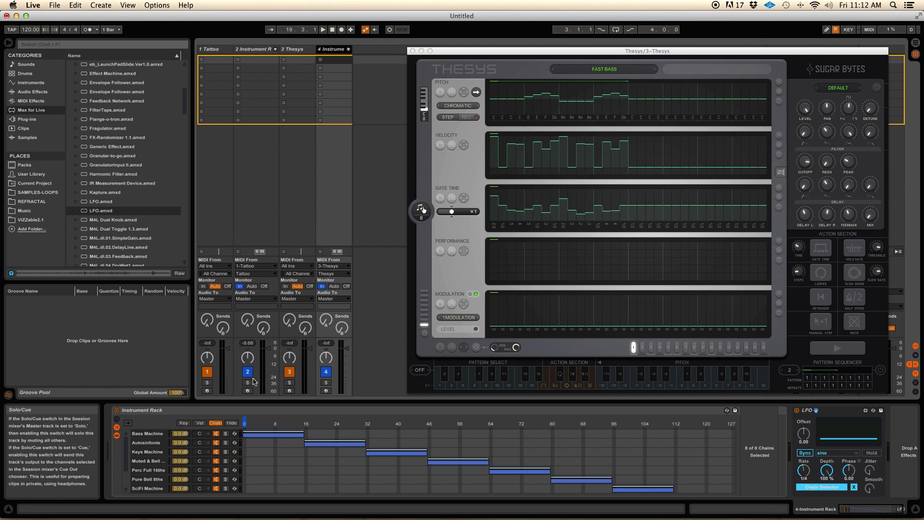
click(289, 383)
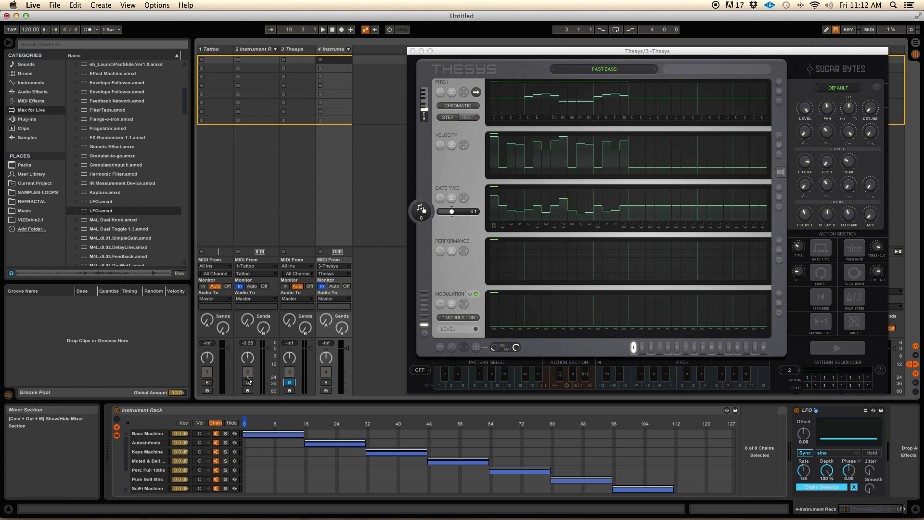
click(289, 382)
click(289, 382)
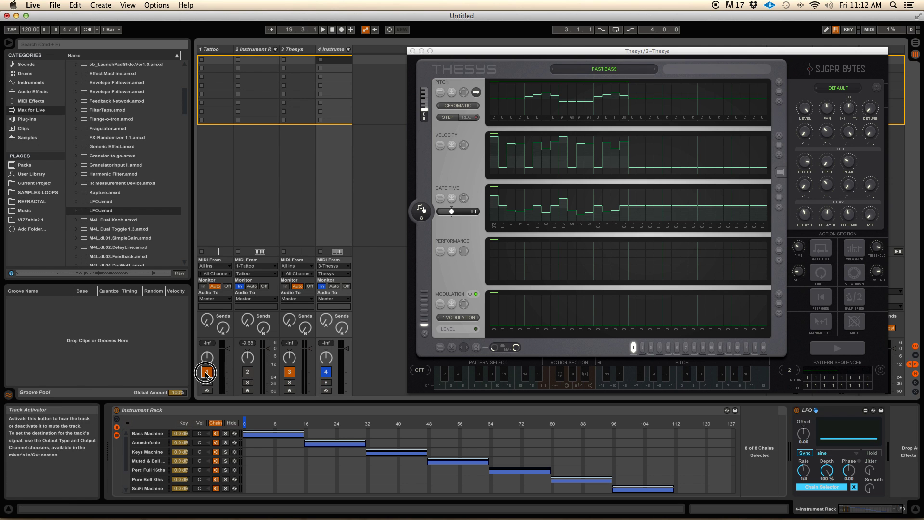
click(330, 30)
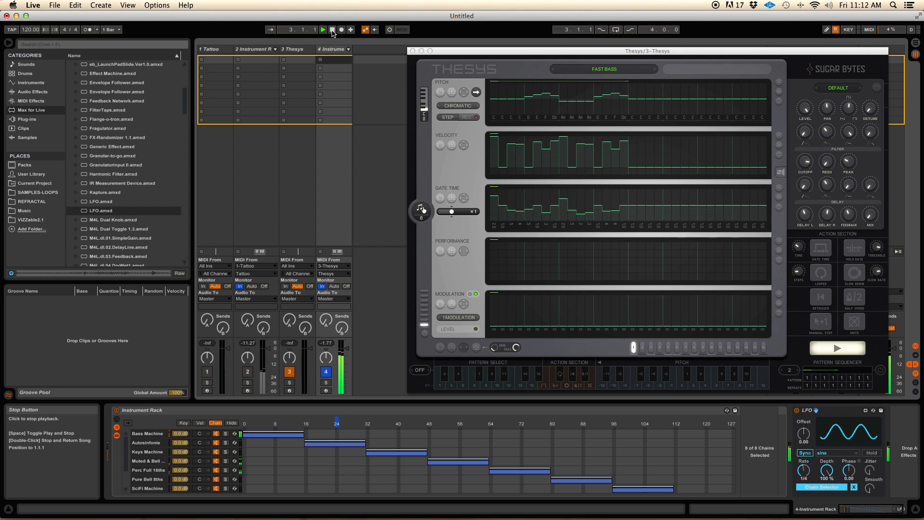
click(332, 30)
Step: Reactivate tracks 1 and 2, return to the start of the song, and play all four tracks together
click(248, 371)
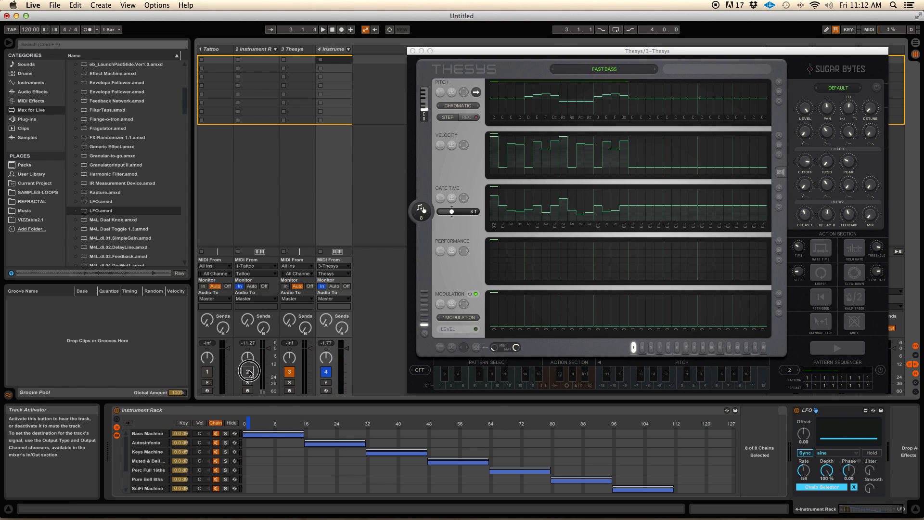
click(208, 372)
click(332, 31)
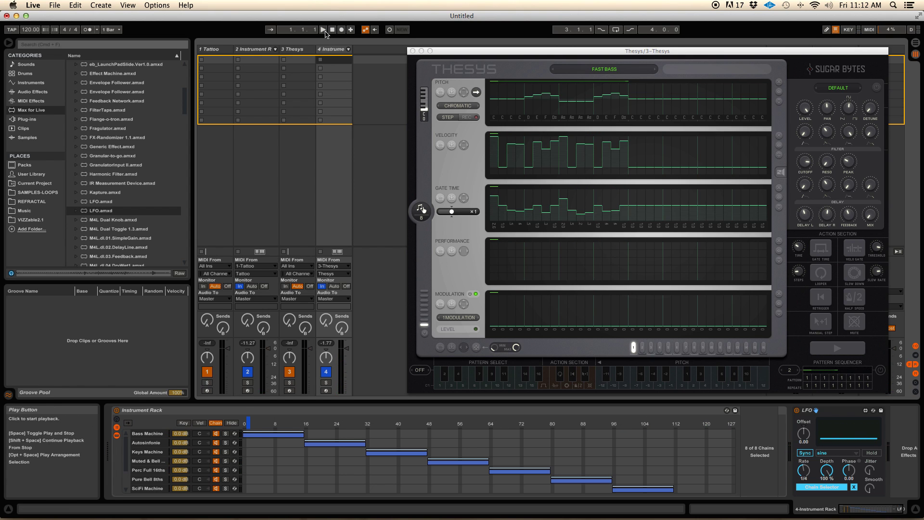
click(324, 30)
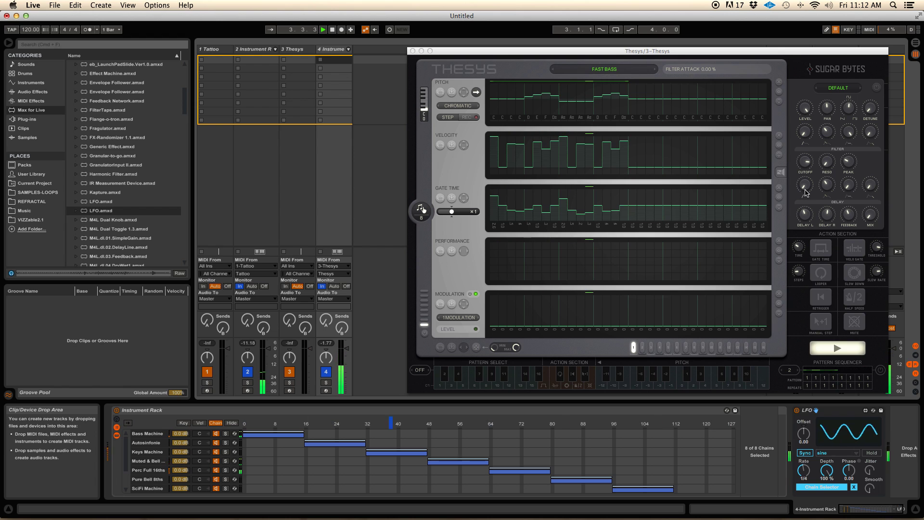
Step: Open the Tattoo plug-in window on track 1 and position it clear of the mixer's routing controls
click(218, 51)
click(156, 410)
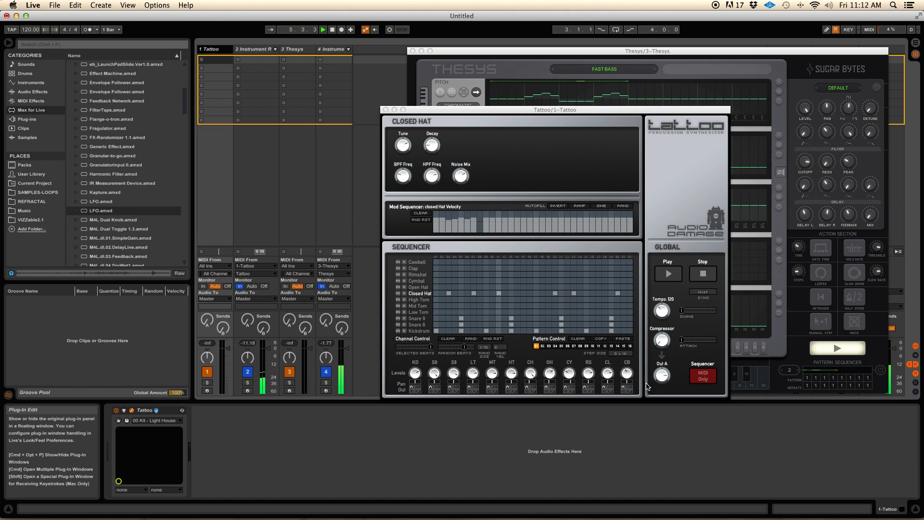
drag(509, 110, 139, 83)
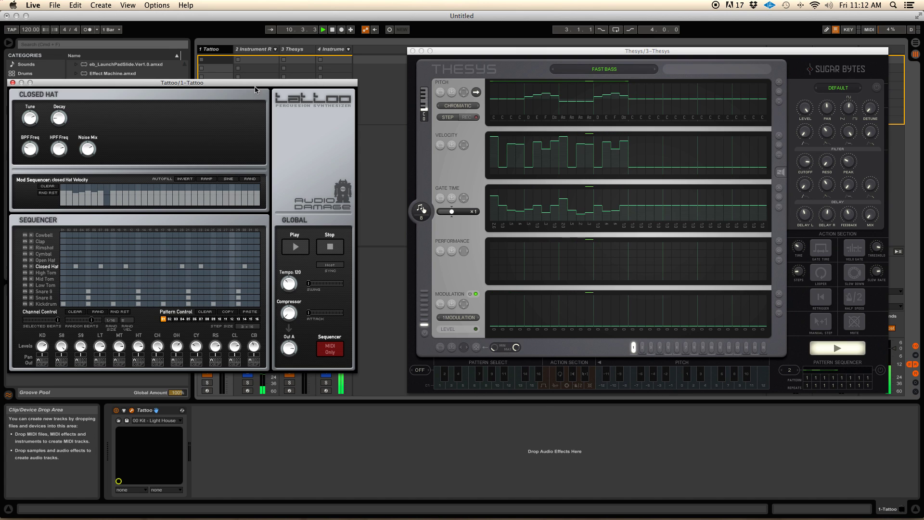
drag(254, 82, 632, 226)
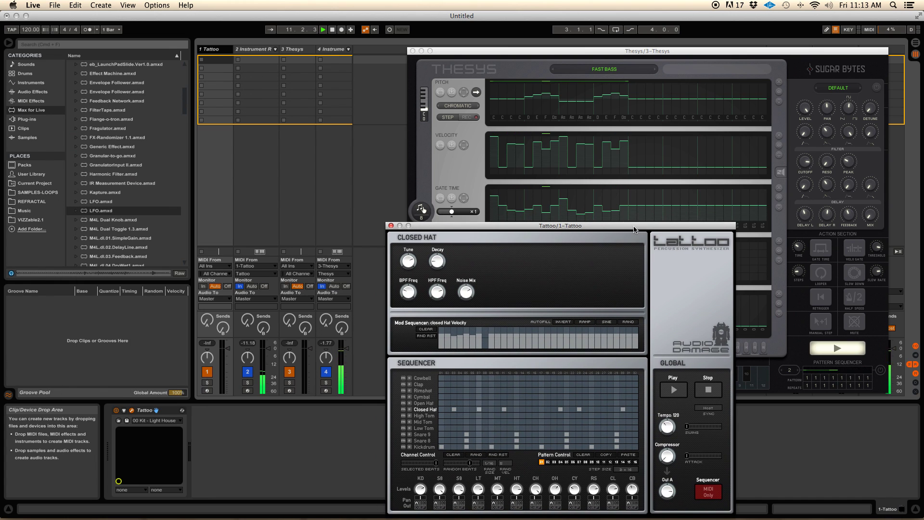
Step: Check the available MIDI input sources for the Tattoo and Thesys tracks without changing them
click(221, 266)
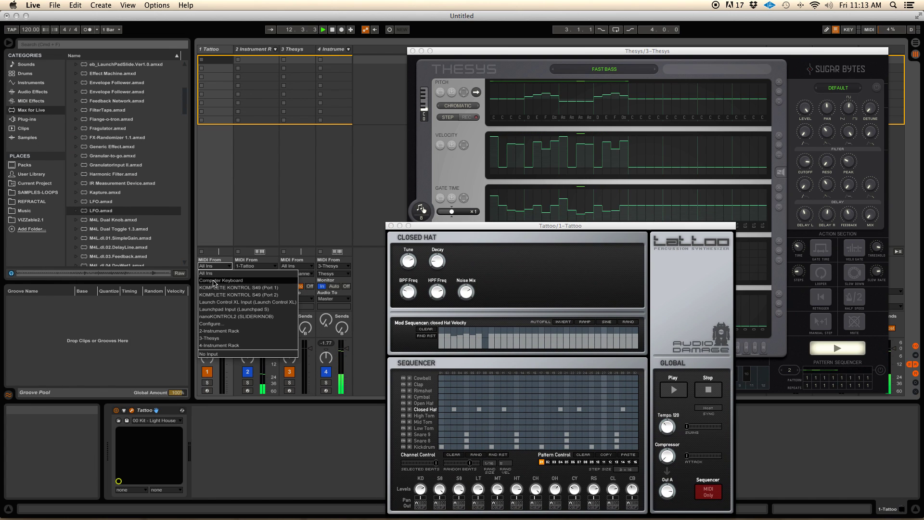
click(215, 220)
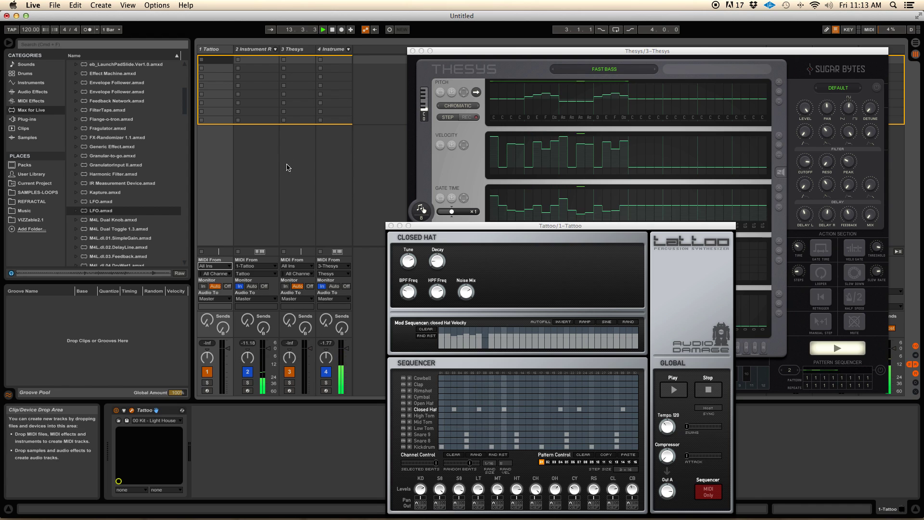
click(295, 266)
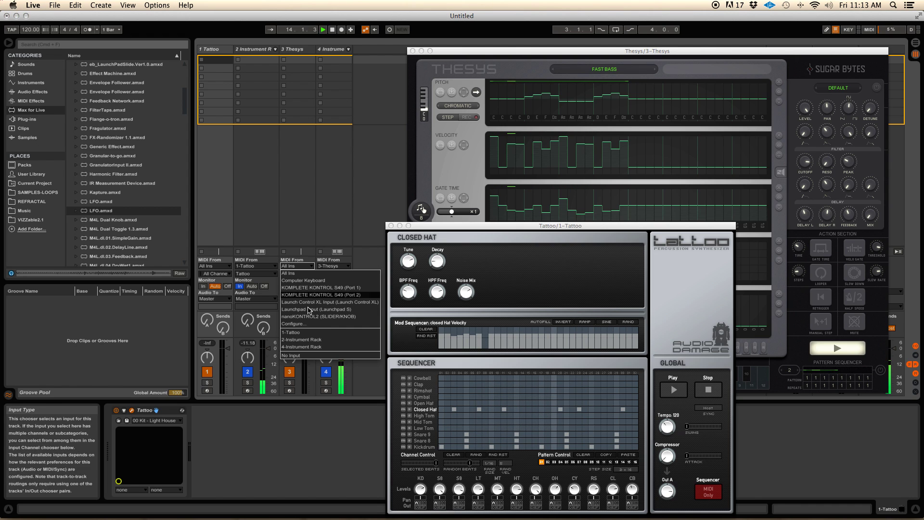
click(288, 221)
Step: Place the Tattoo window beside the Thesys window and stop playback
drag(406, 226, 61, 101)
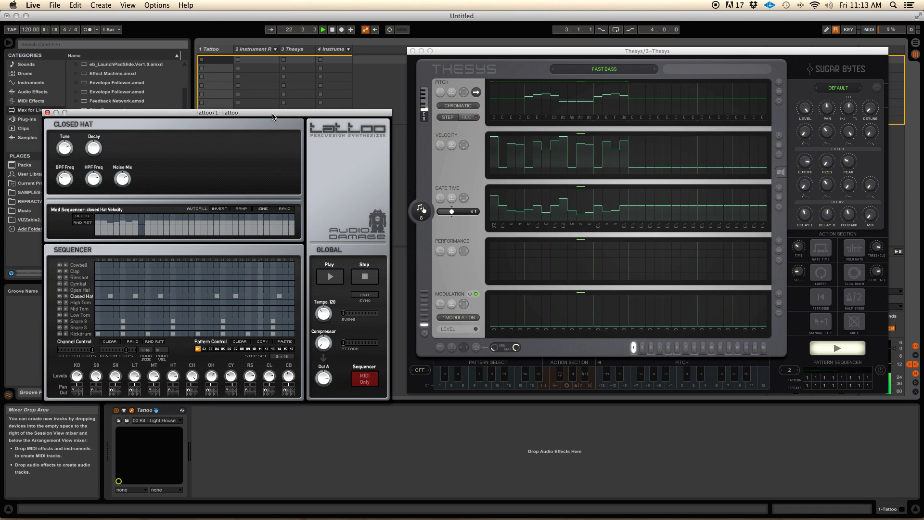
click(333, 30)
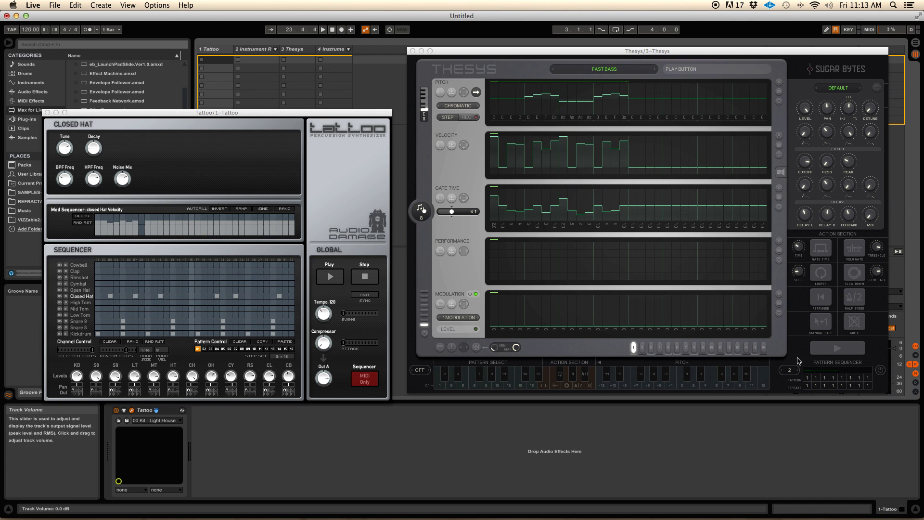
click(646, 349)
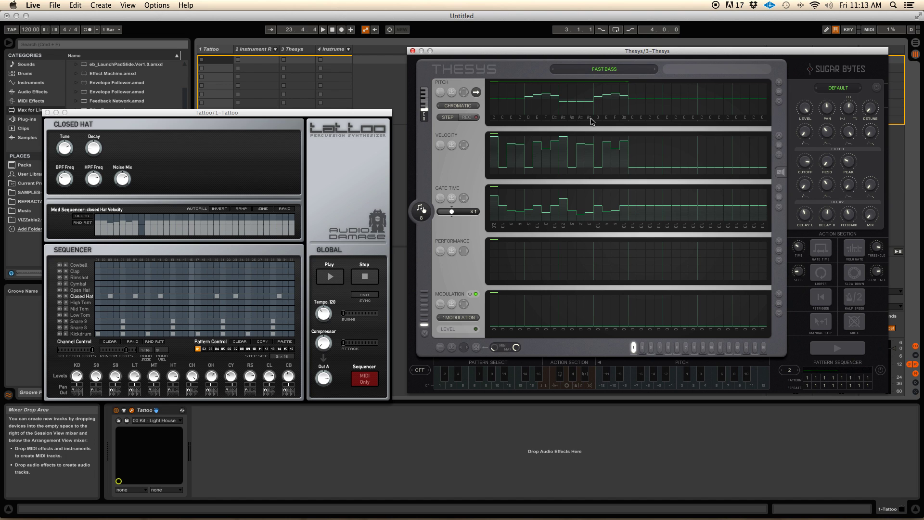
Step: Show the Battery 4 Instrument Rack and its LFO on track 2, and start playback
click(269, 50)
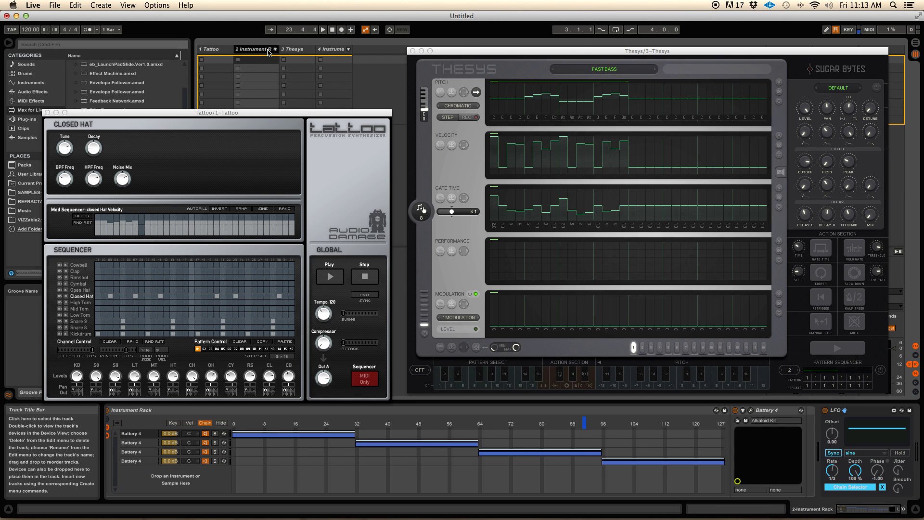
scroll(809, 464, right, 2)
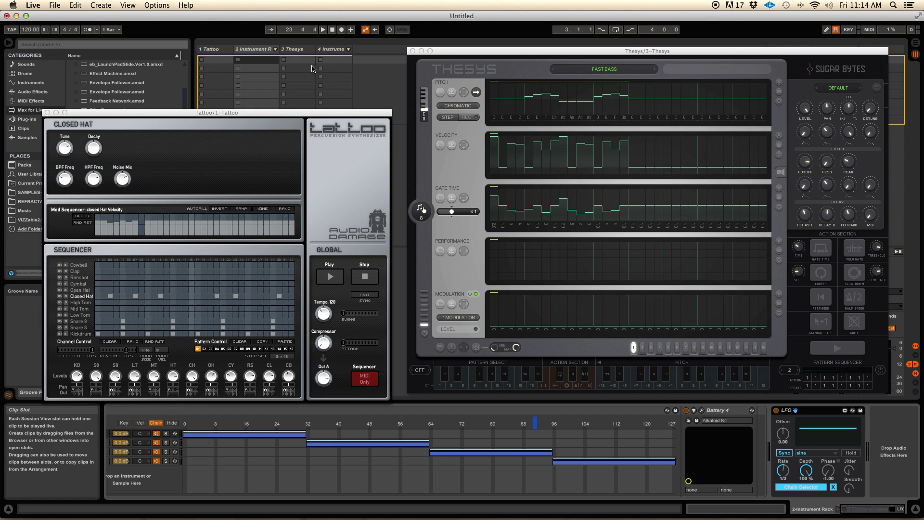
click(324, 32)
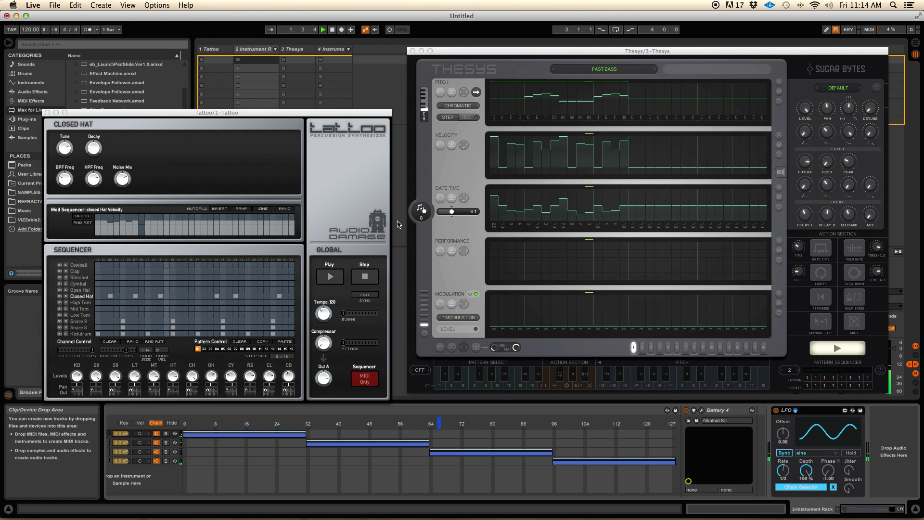
Step: Audition the Half Speed, Looper and Slow Down actions in Thesys during playback
click(857, 300)
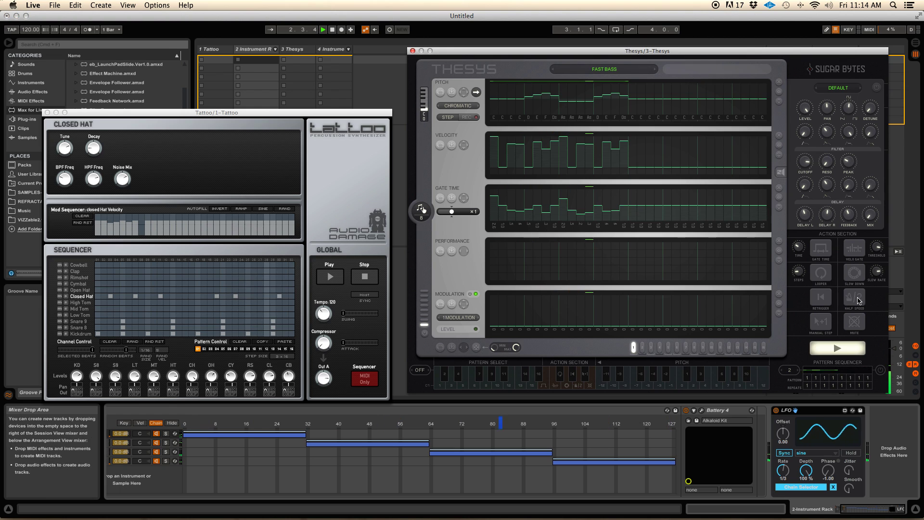
click(825, 277)
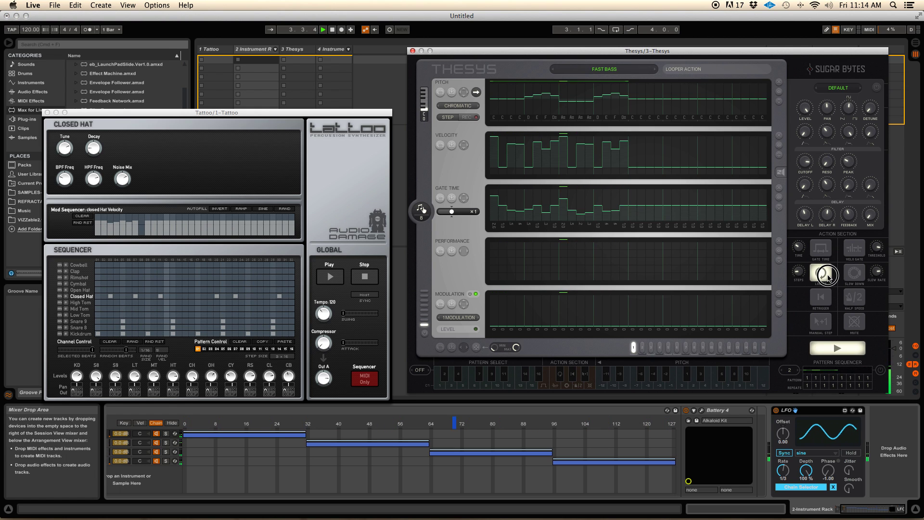
click(825, 278)
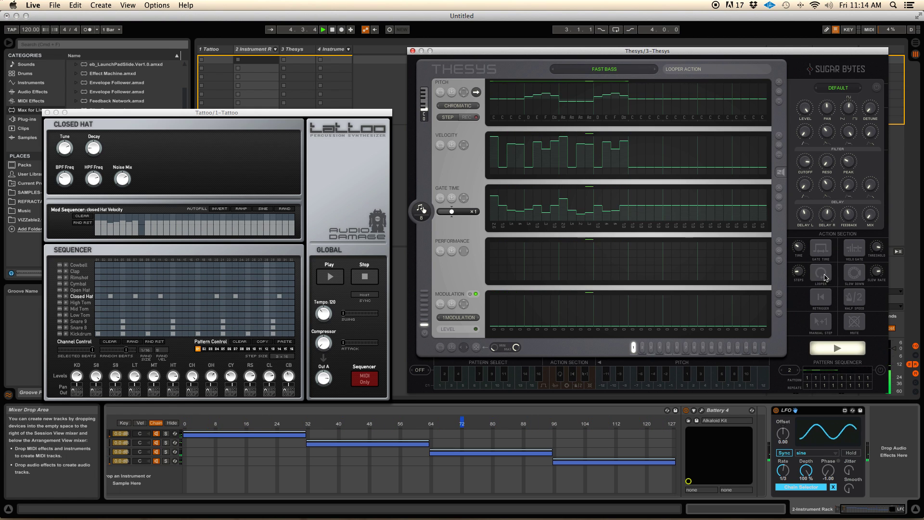
click(826, 278)
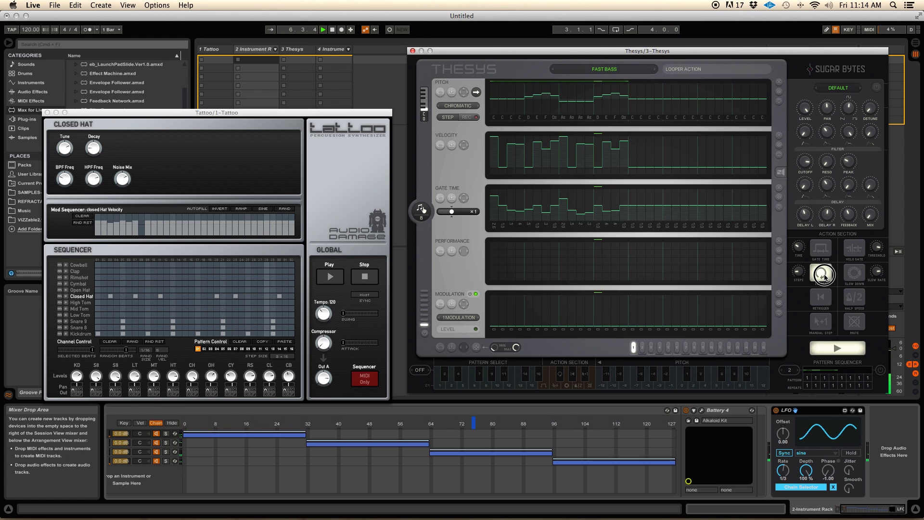
click(856, 274)
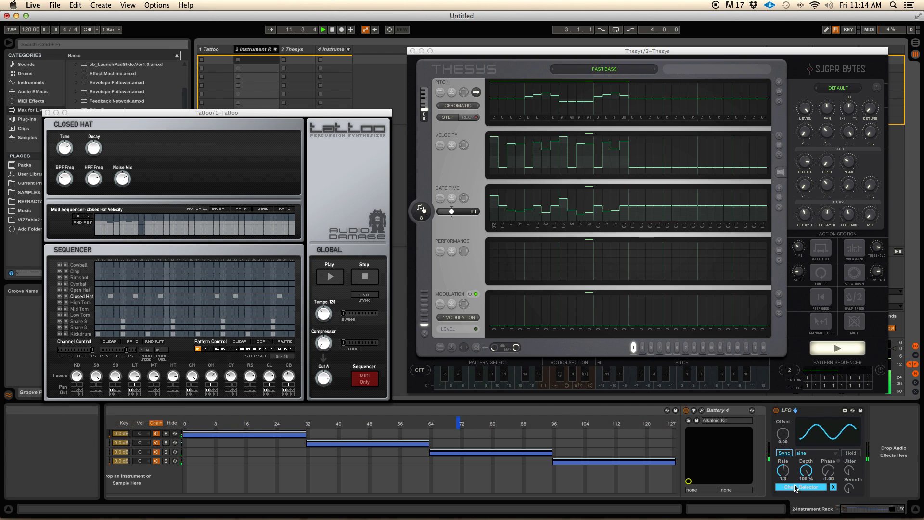
Step: Set the synced rate of the LFO controlling the Battery 4 rack's chain selector to 1/4
mouse_move(780, 471)
mouse_down()
mouse_move(771, 486)
mouse_move(765, 472)
mouse_up()
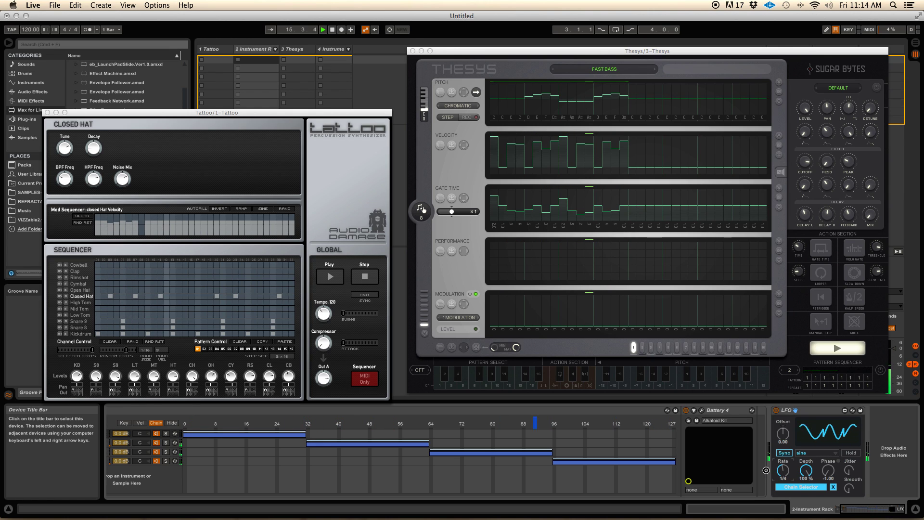